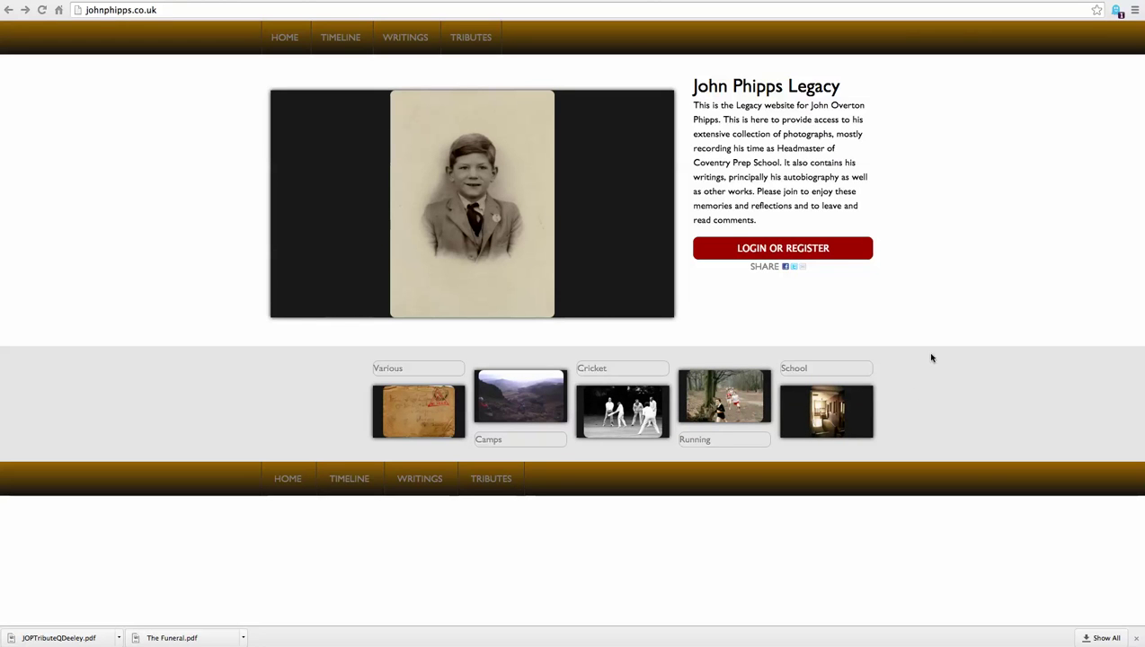
# Open the JOP Online login page from the LOGIN OR REGISTER button
pyautogui.click(822, 256)
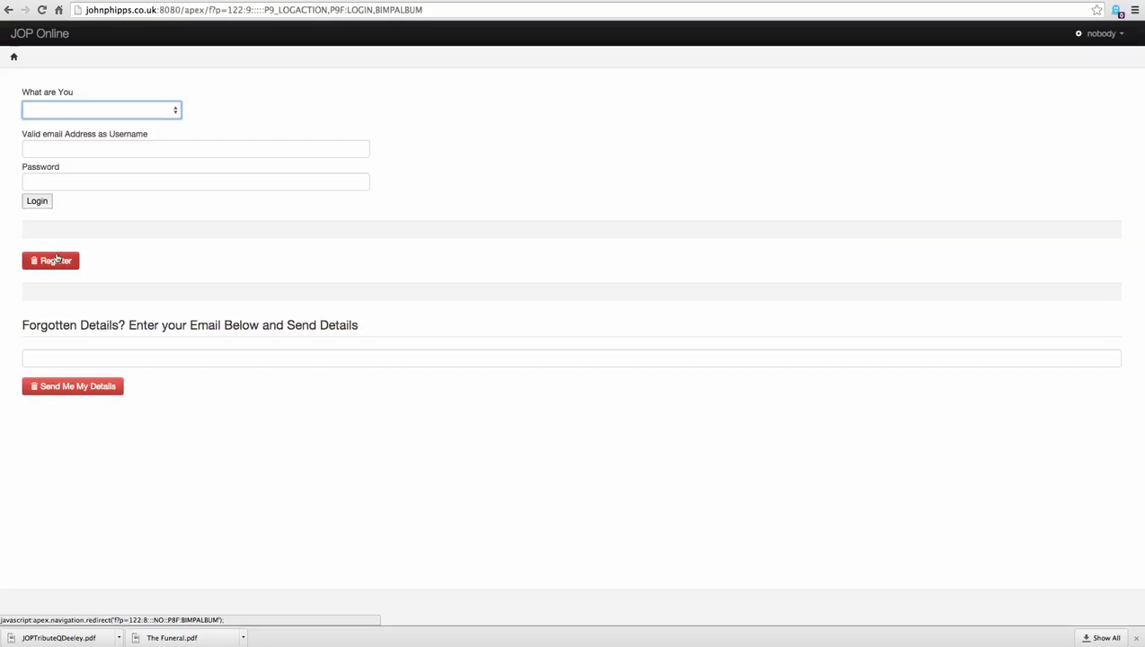
# Start registering as Alumni (Old Boy,Girl) and enter the first name and surname
pyautogui.click(57, 259)
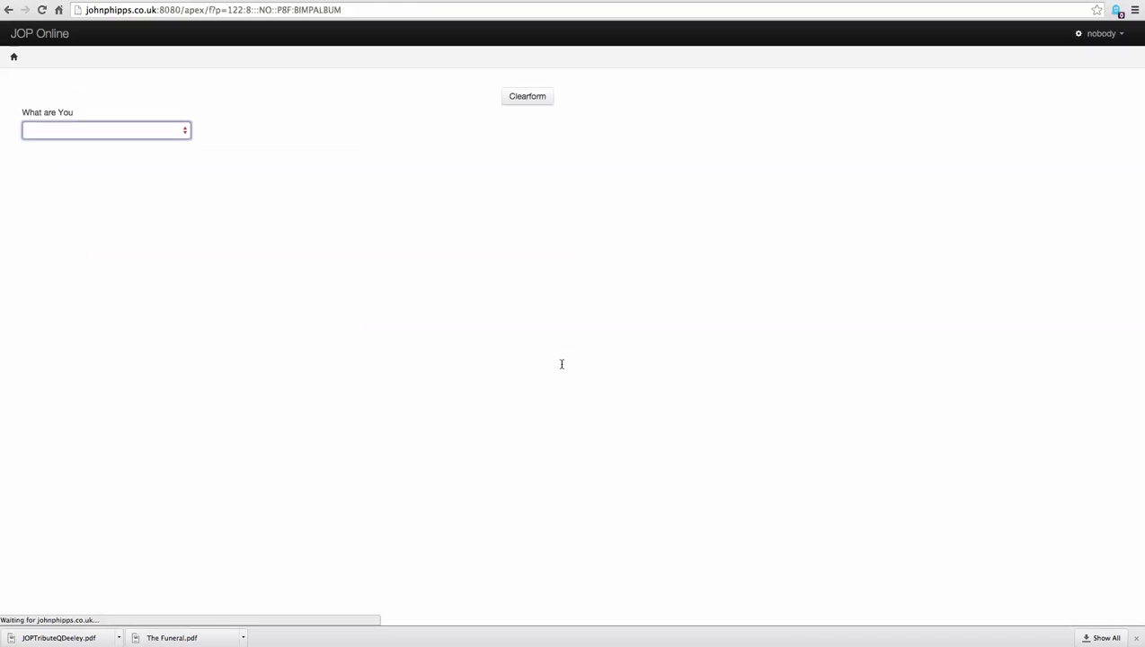
pyautogui.click(132, 132)
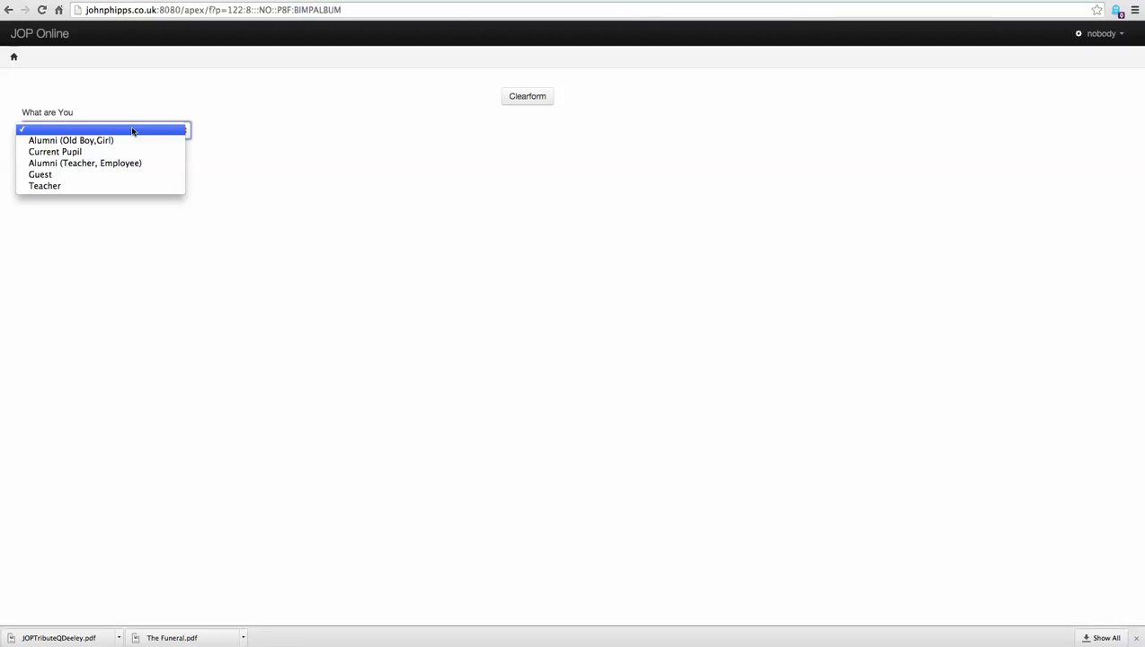
pyautogui.click(125, 142)
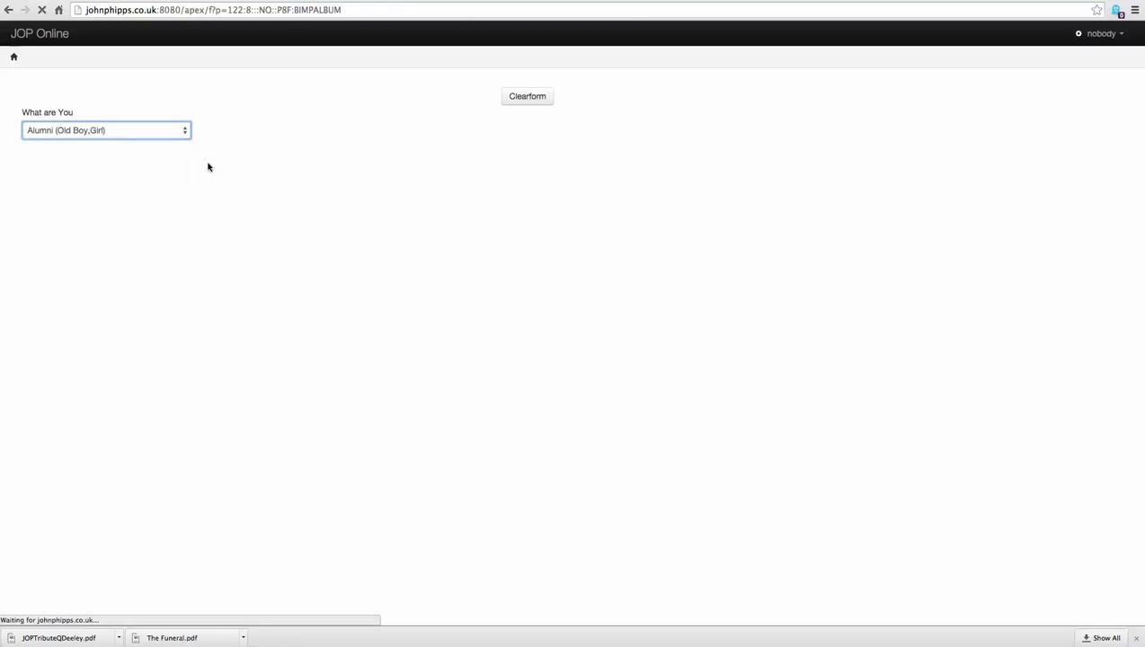
pyautogui.click(112, 253)
pyautogui.write('William')
pyautogui.press('Tab')
pyautogui.write('Chaucer')
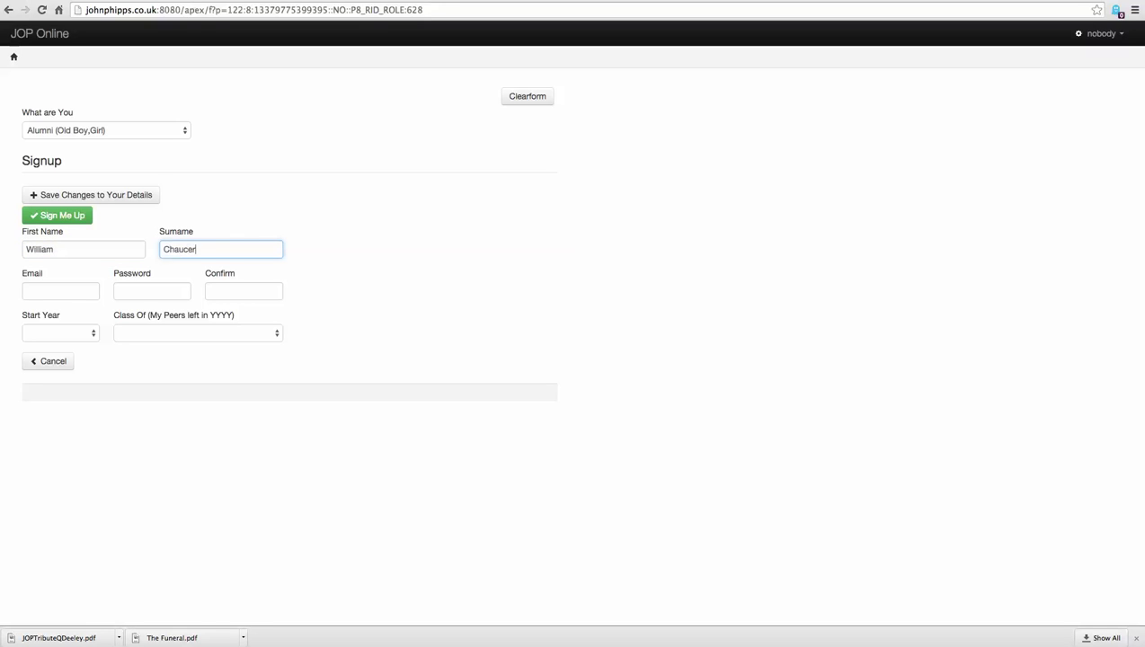
# Fill in the e-mail address, then enter and confirm the account password
pyautogui.click(23, 289)
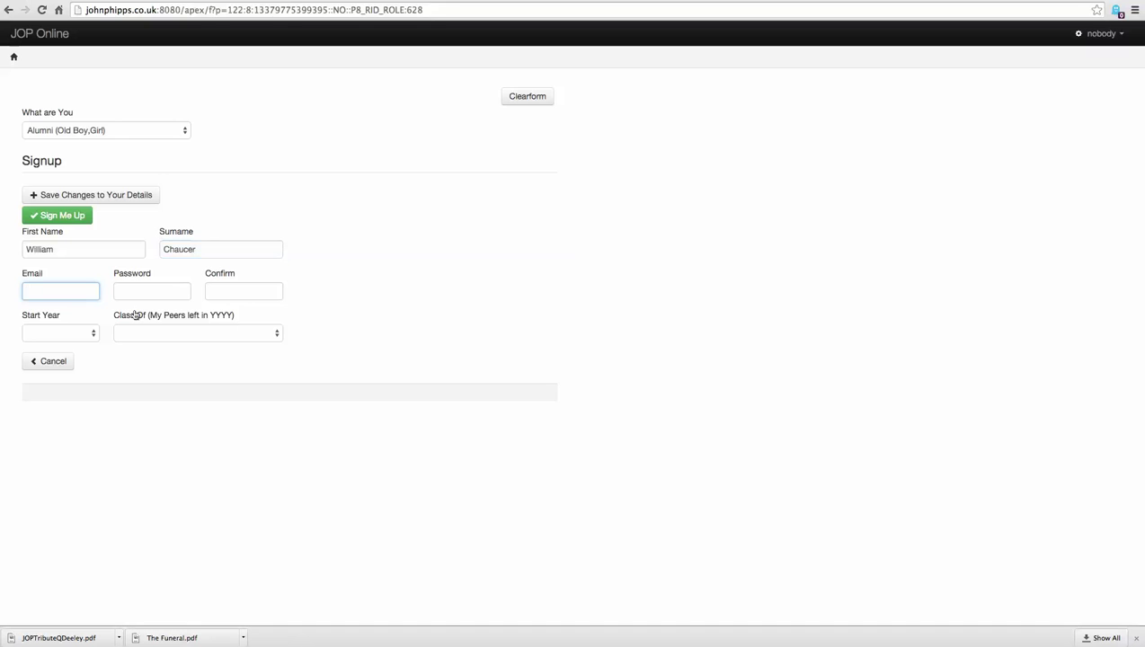
pyautogui.write('William@Chaucer')
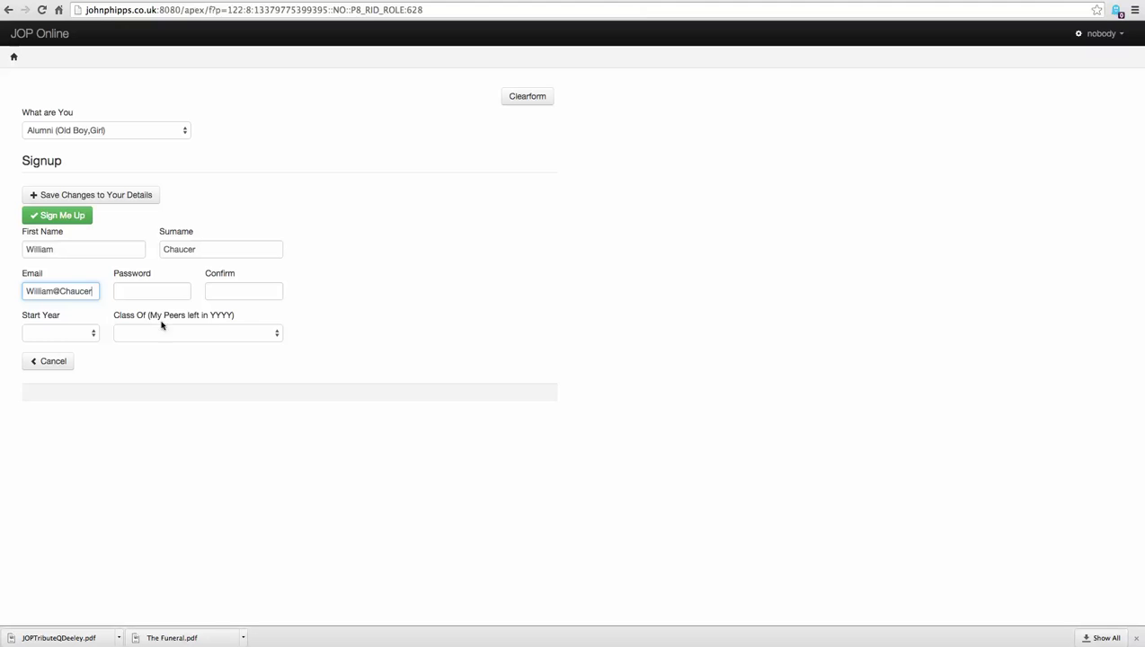
pyautogui.click(170, 294)
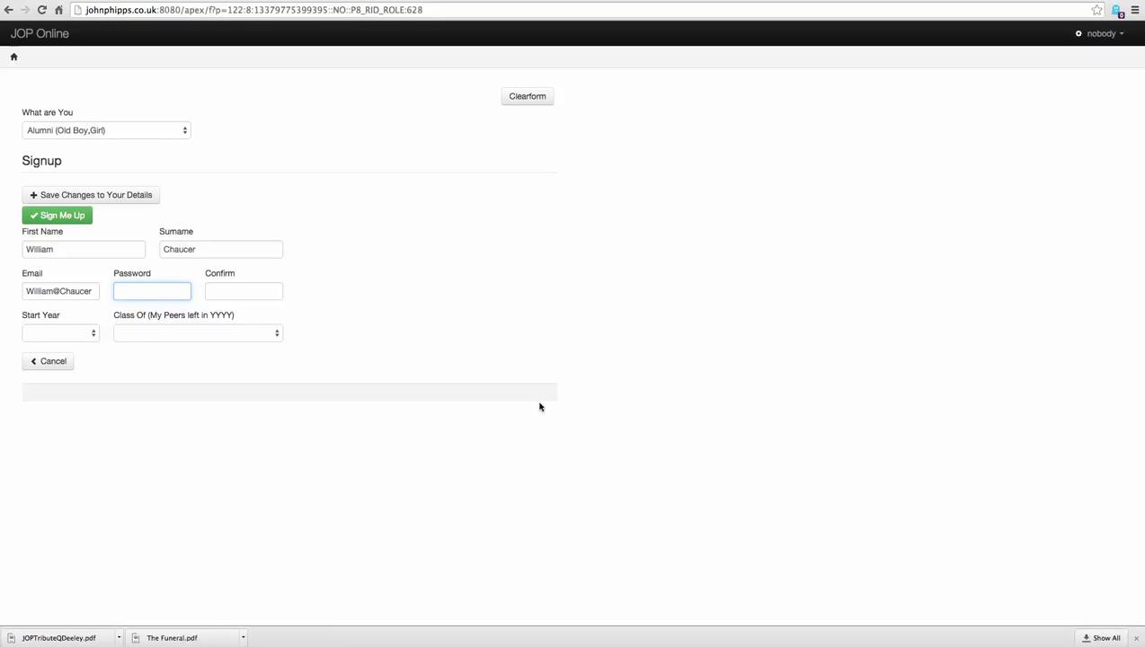
pyautogui.write('•••••••')
pyautogui.click(255, 292)
pyautogui.write('•••••••')
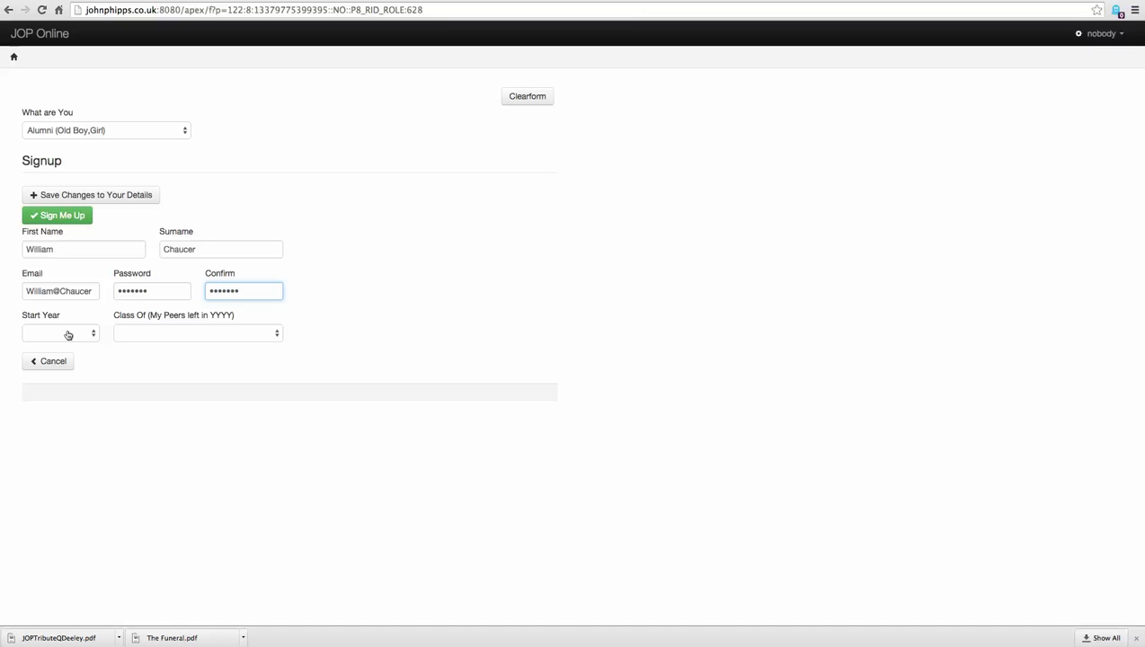
# Set the start year to 01/09/1931 and check the Class Of year list
pyautogui.click(70, 332)
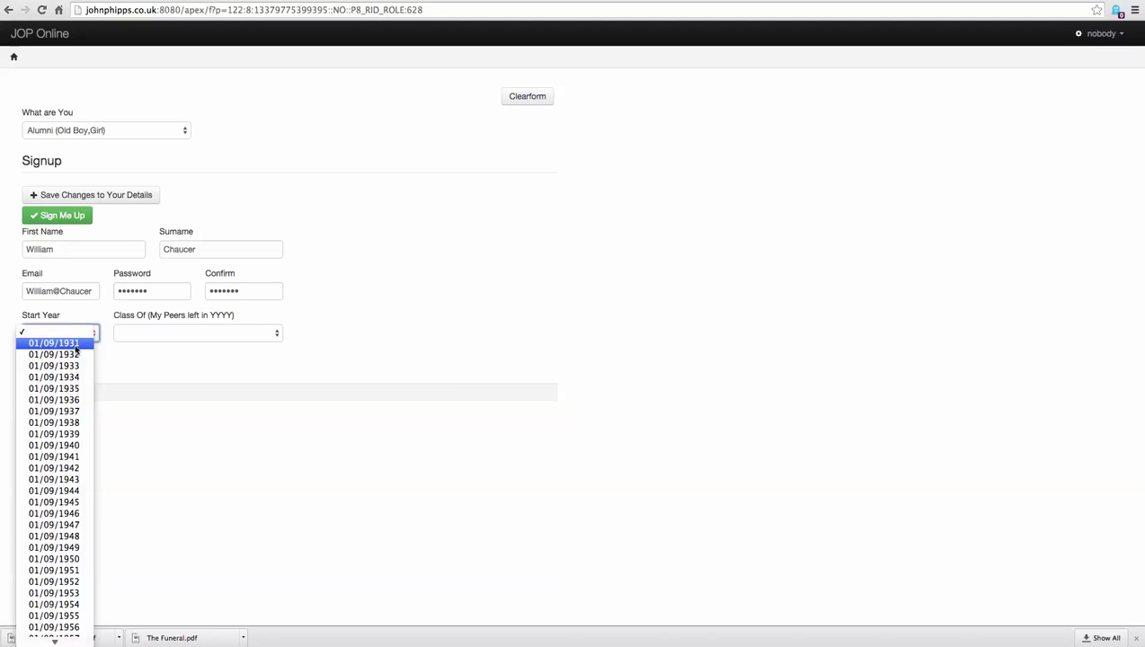
pyautogui.click(75, 347)
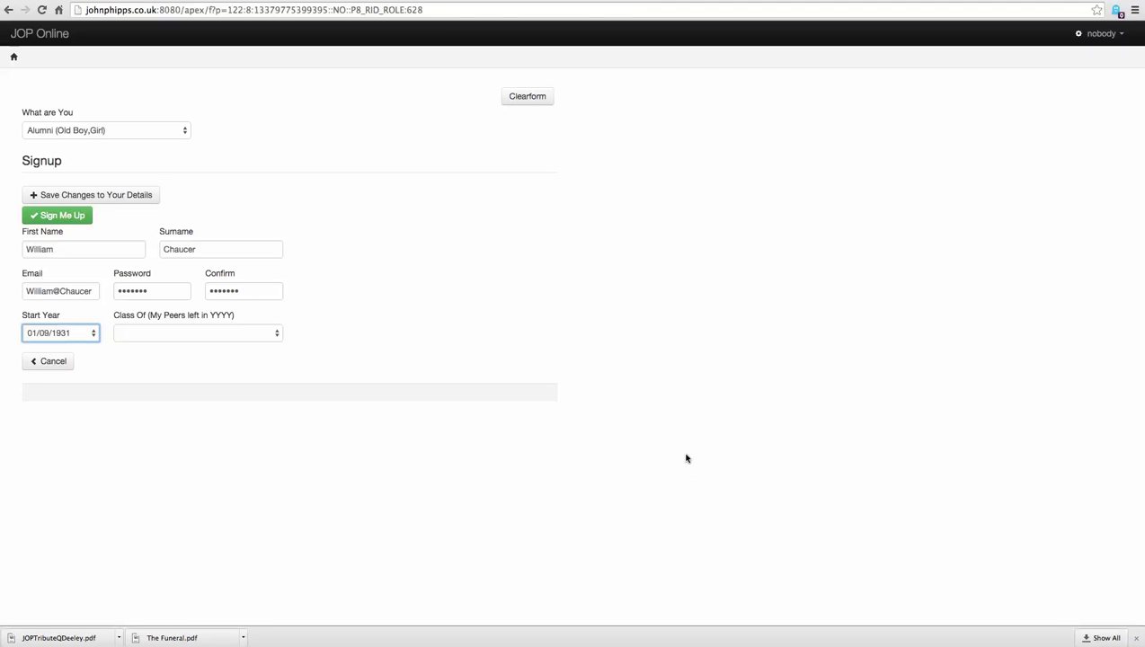
pyautogui.click(214, 335)
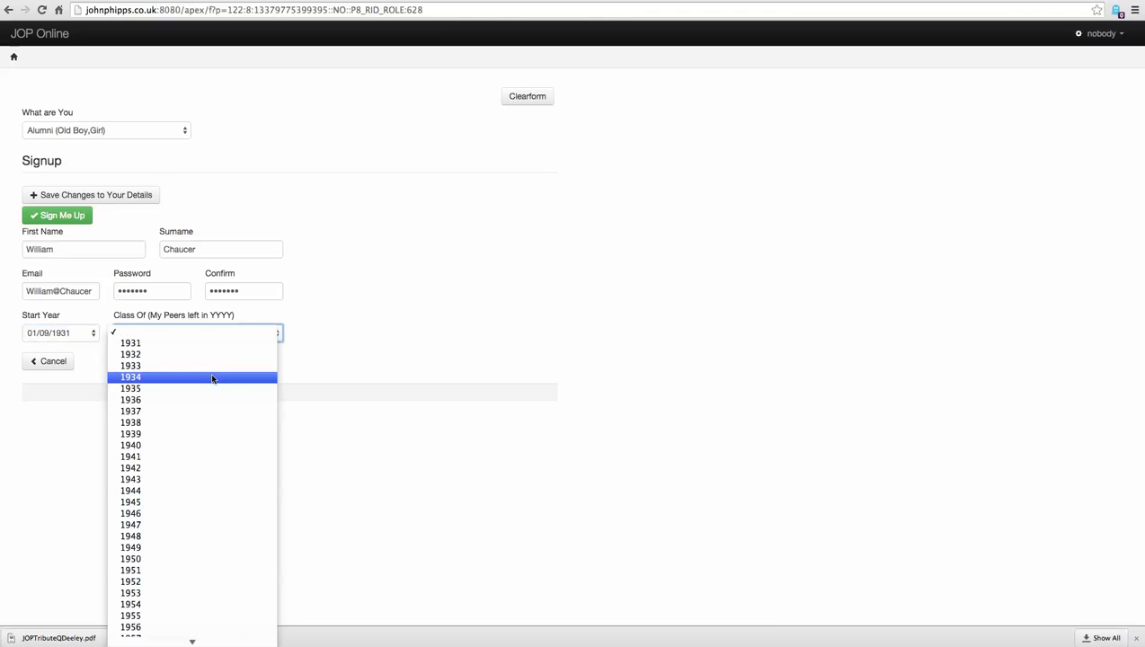
pyautogui.click(691, 458)
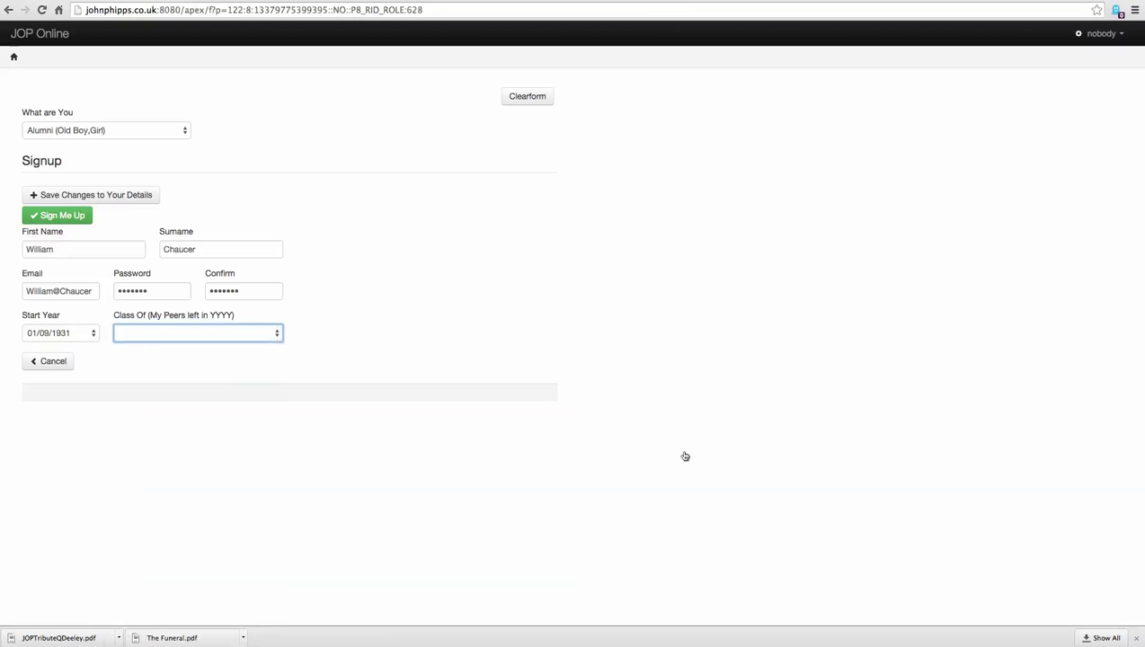
# Enter class 1935, sign up, then add a classmate's first and last name to the 1935 roll call
pyautogui.write('1935')
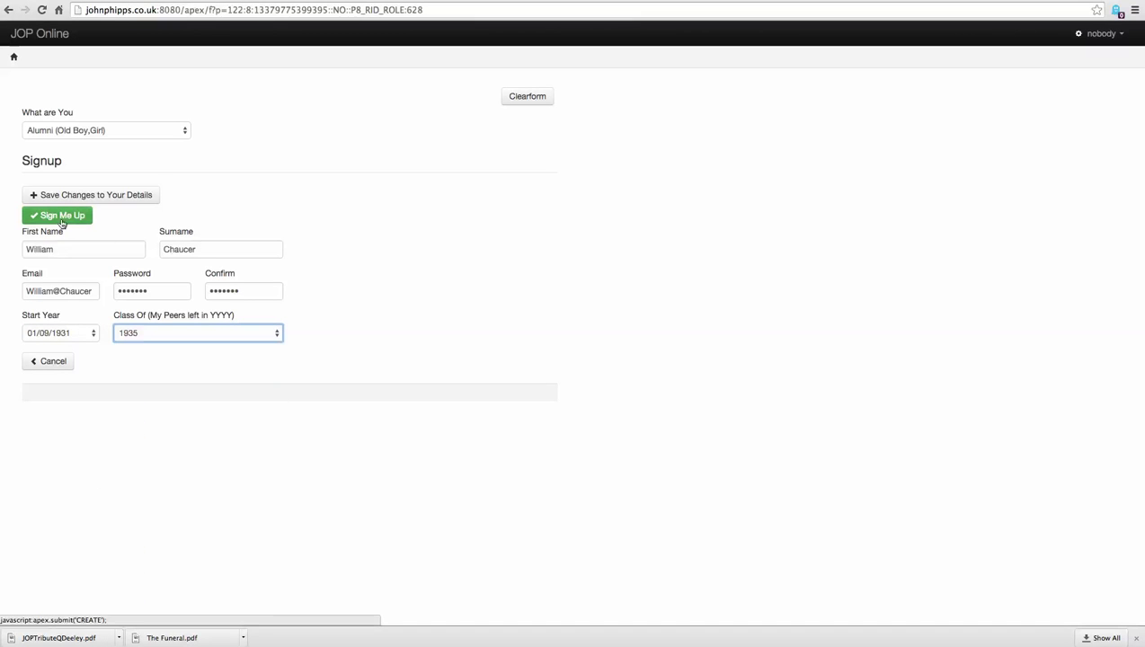
pyautogui.click(63, 217)
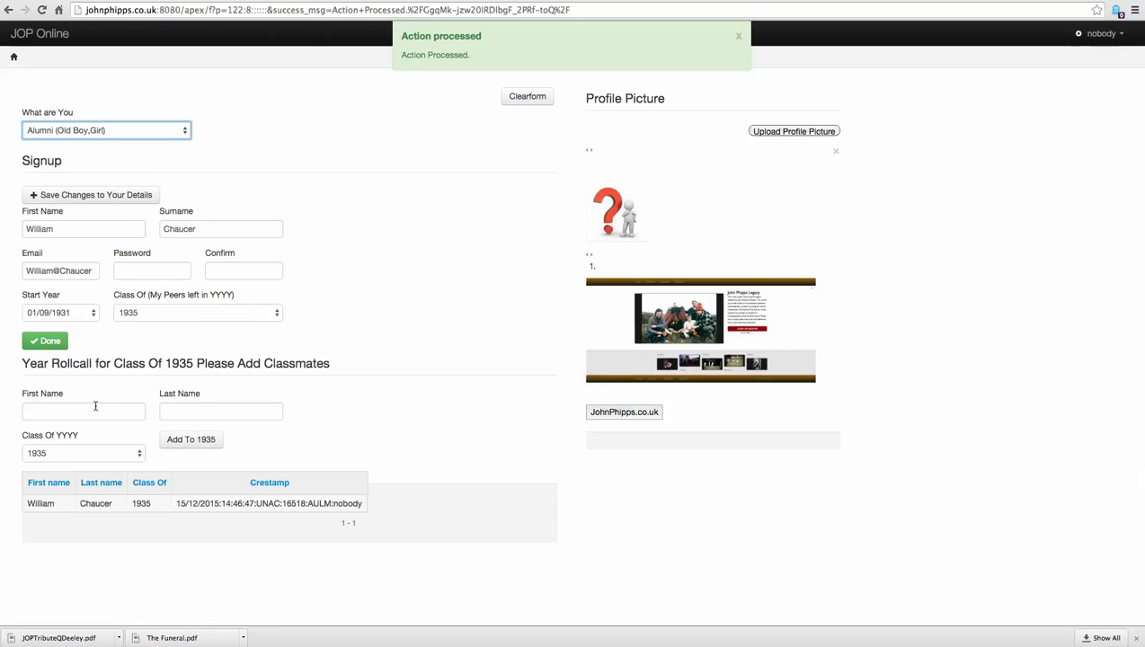
pyautogui.click(96, 407)
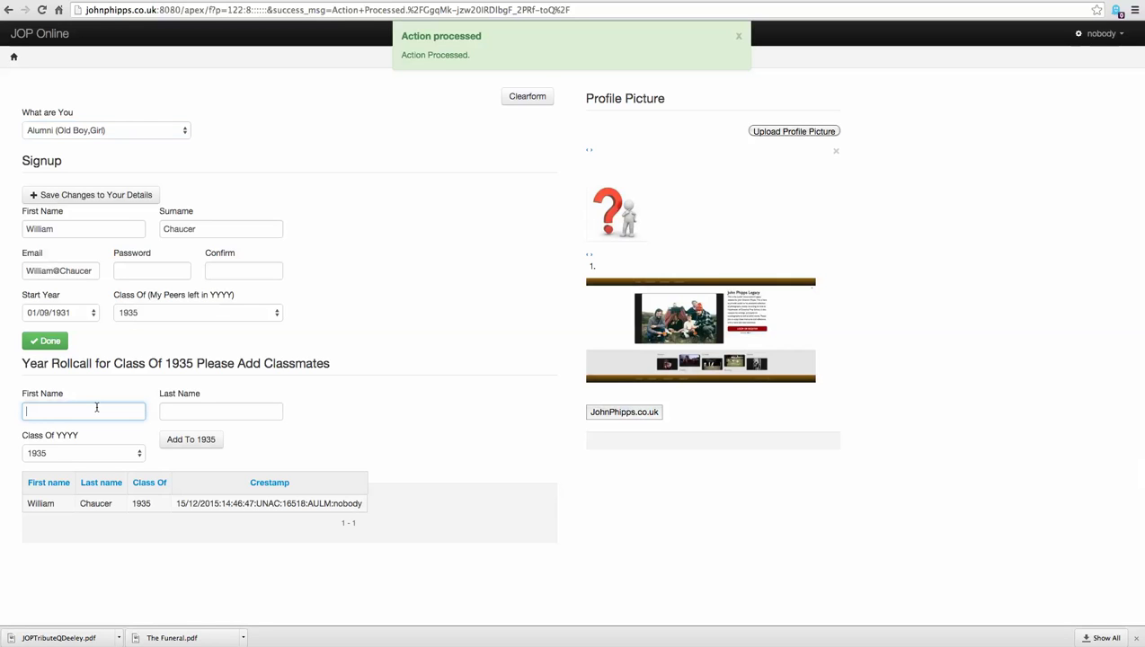
pyautogui.write('William')
pyautogui.click(165, 412)
pyautogui.write('Shak')
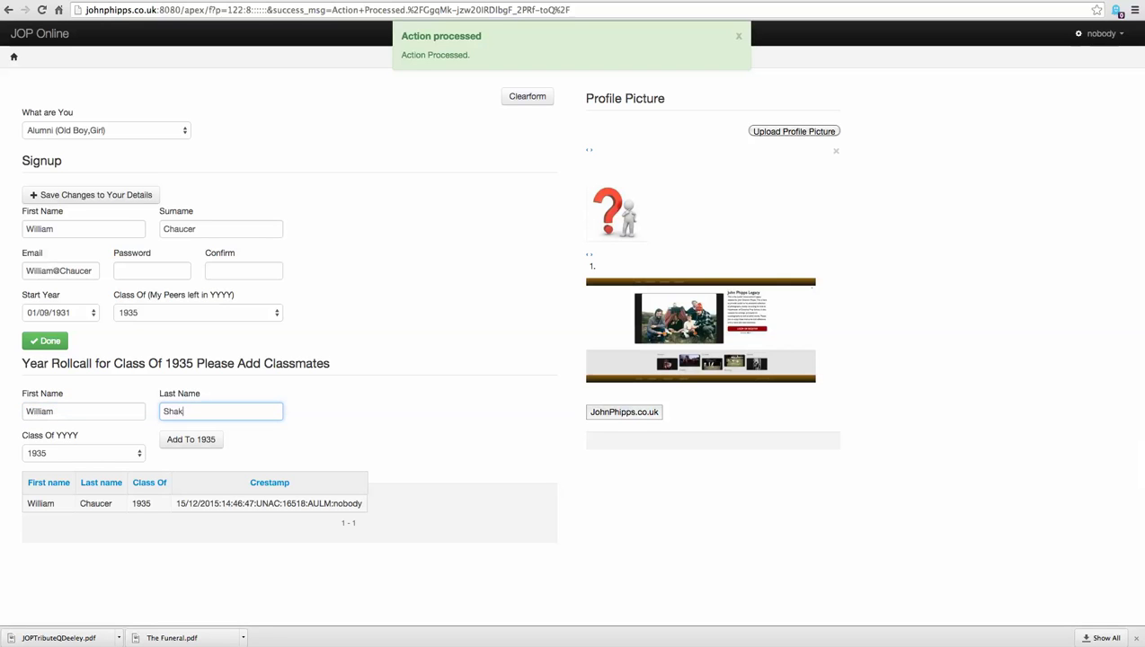
pyautogui.write('espeare')
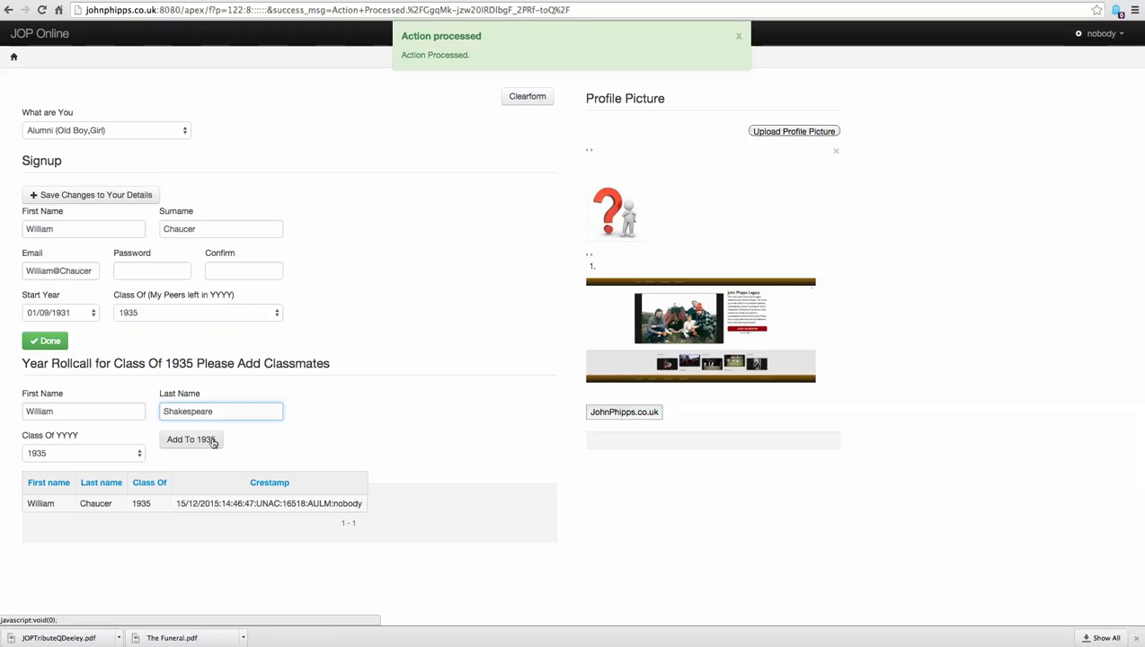
pyautogui.click(213, 441)
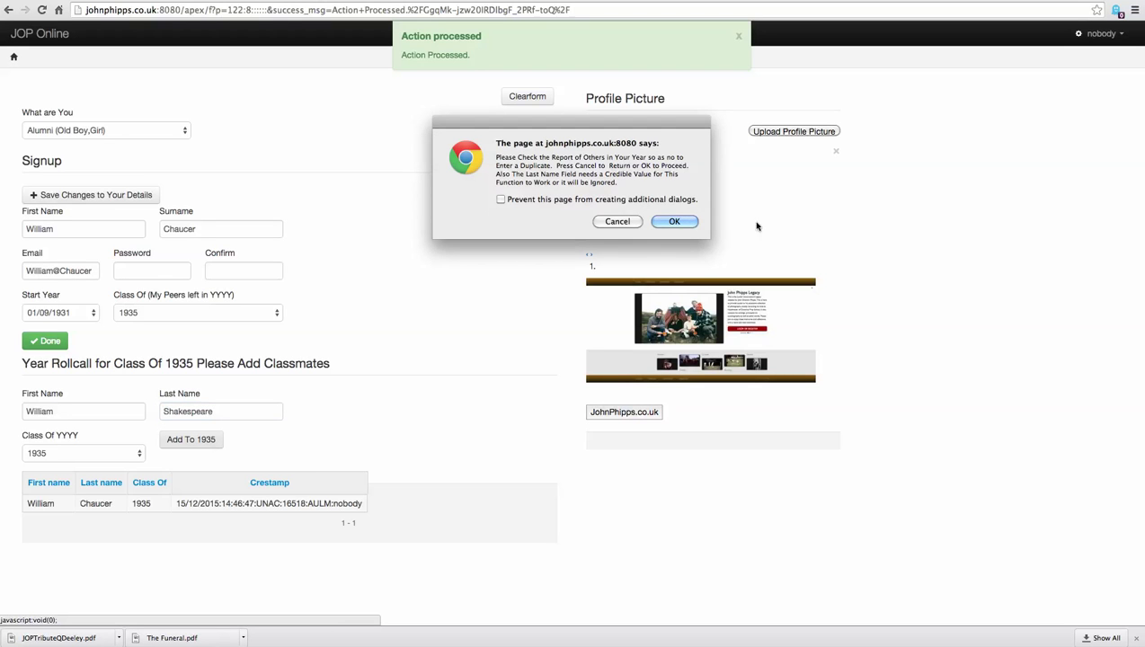
pyautogui.click(682, 224)
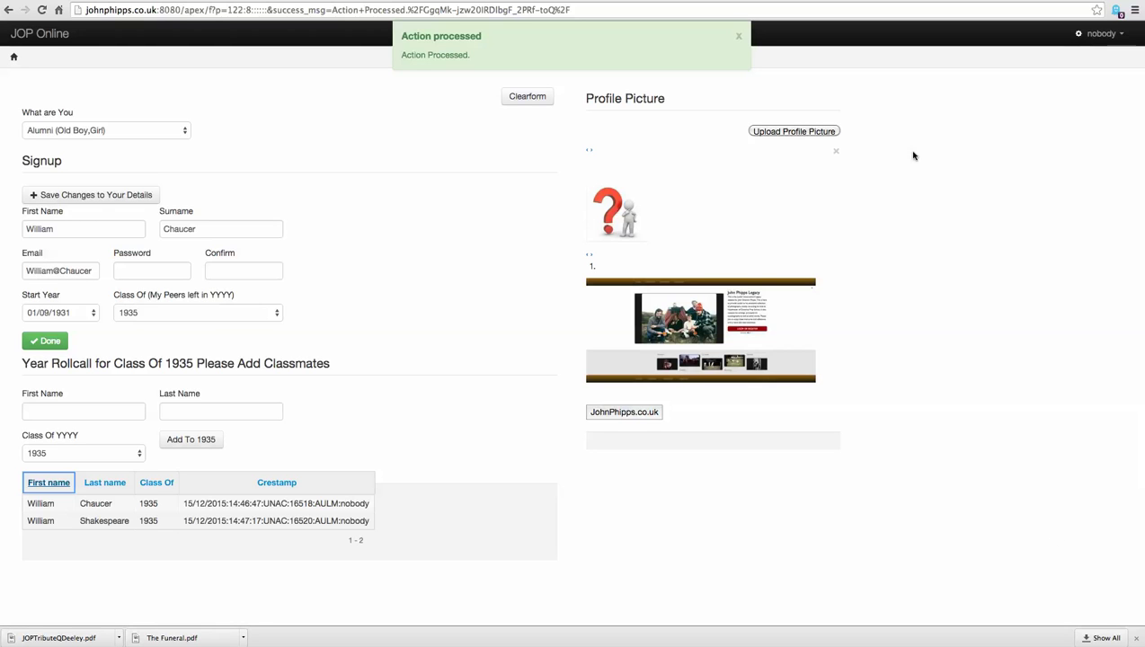
# Upload WChaucer.jpg as the new profile picture and save it
pyautogui.click(806, 133)
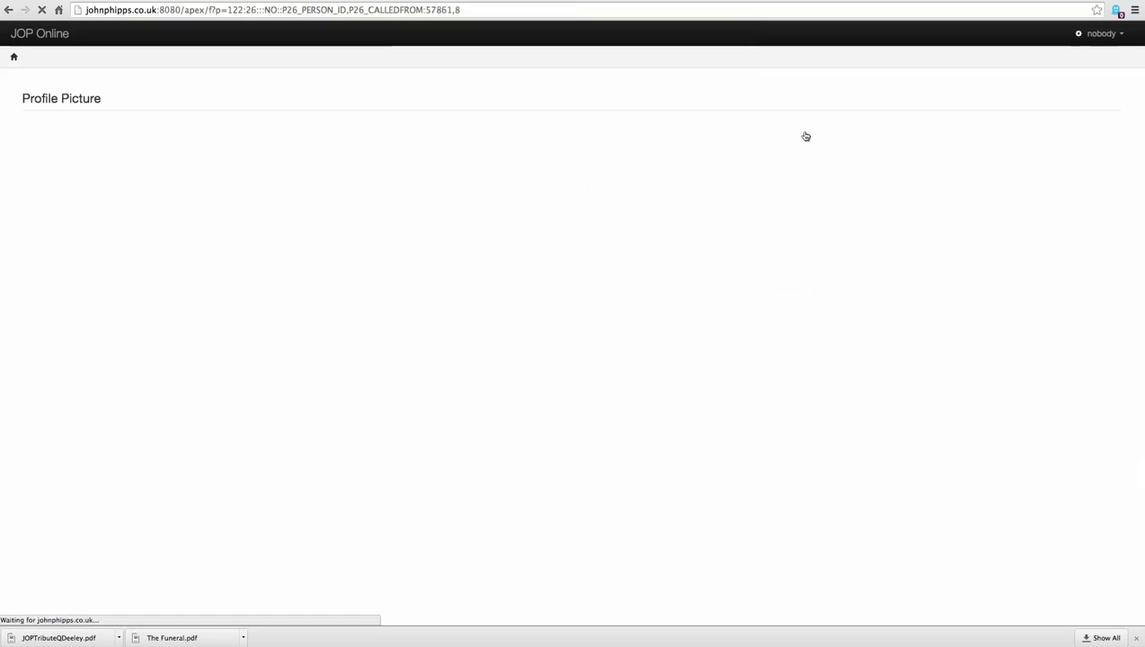
pyautogui.click(45, 189)
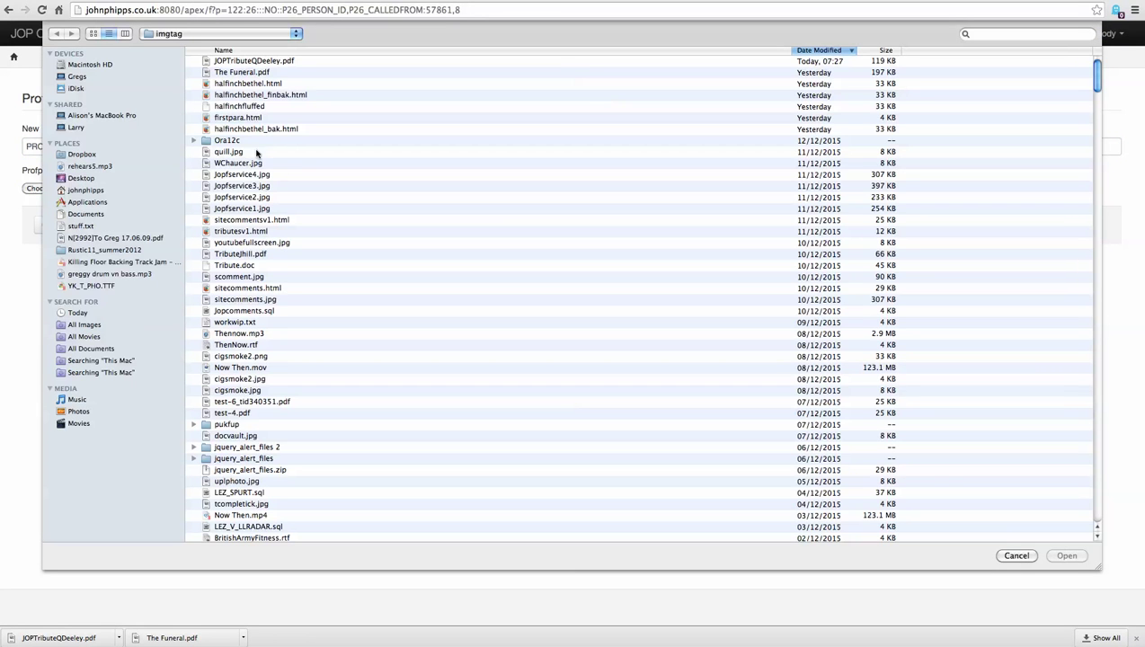
pyautogui.click(255, 163)
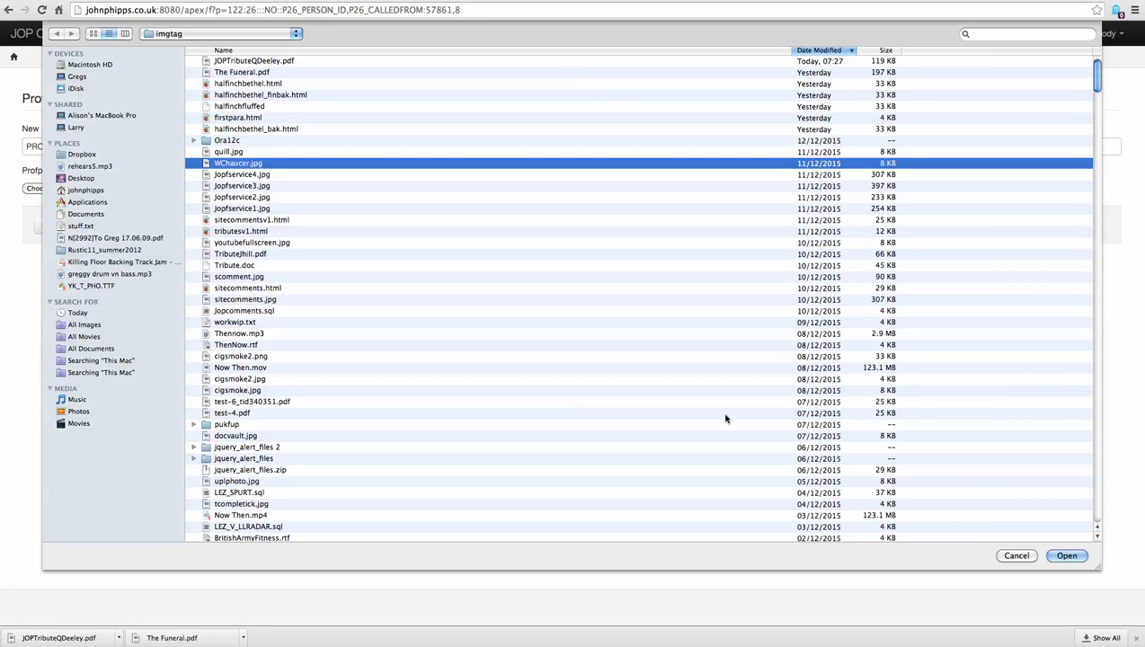
pyautogui.click(1066, 555)
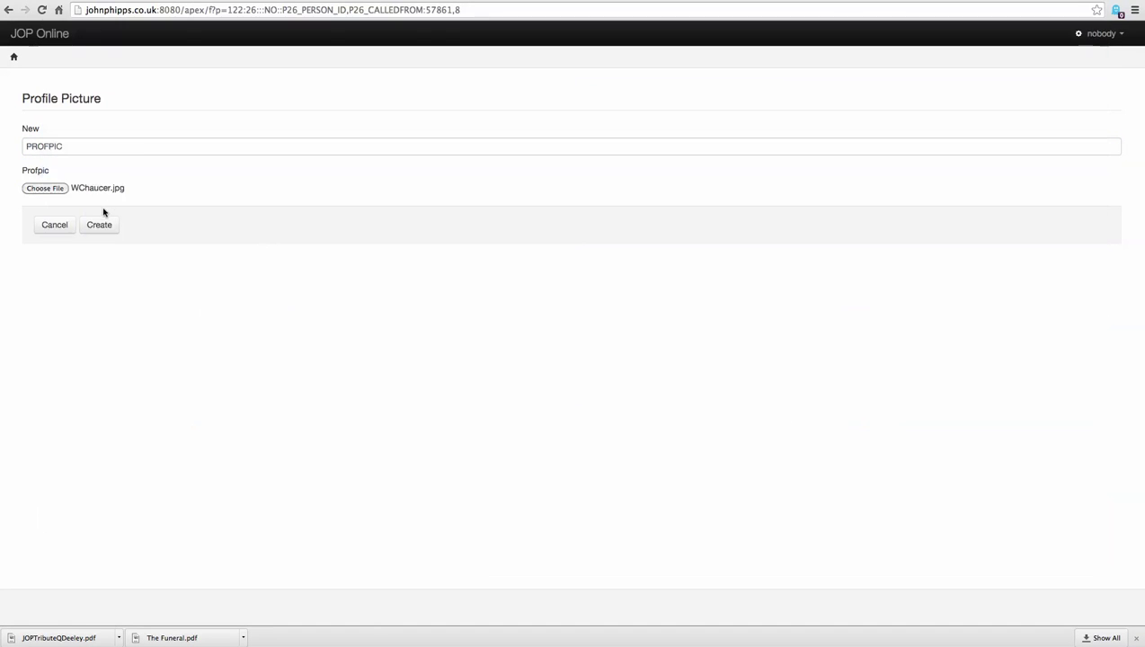
pyautogui.click(104, 227)
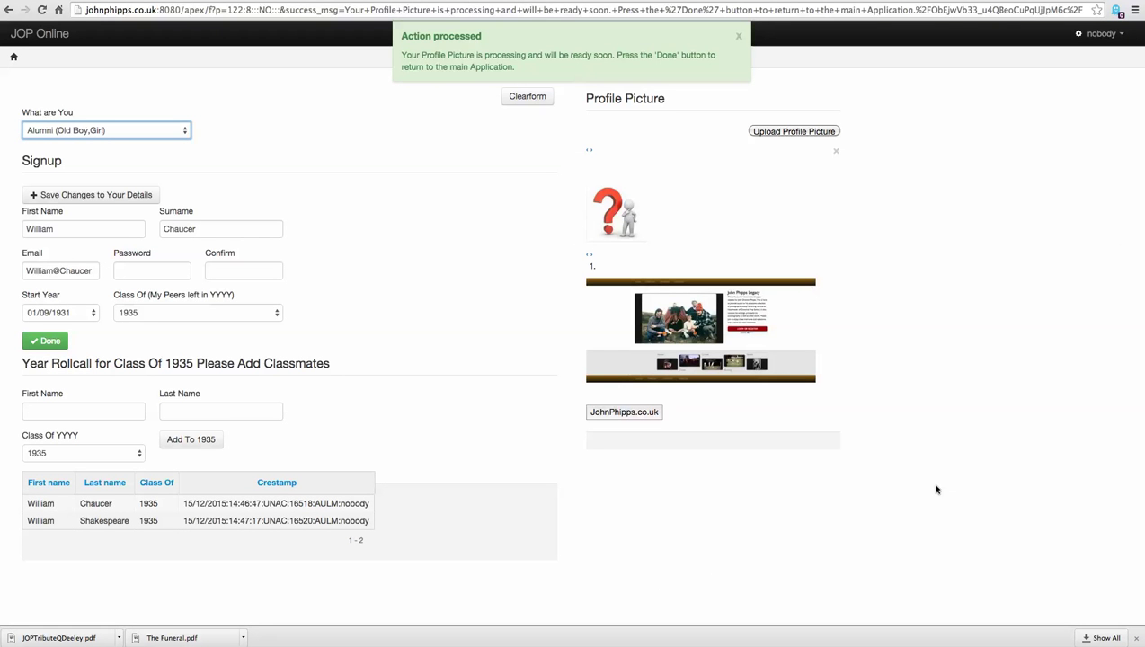
# Return to JohnPhipps.co.uk and drag the timeline along to later events
pyautogui.click(641, 417)
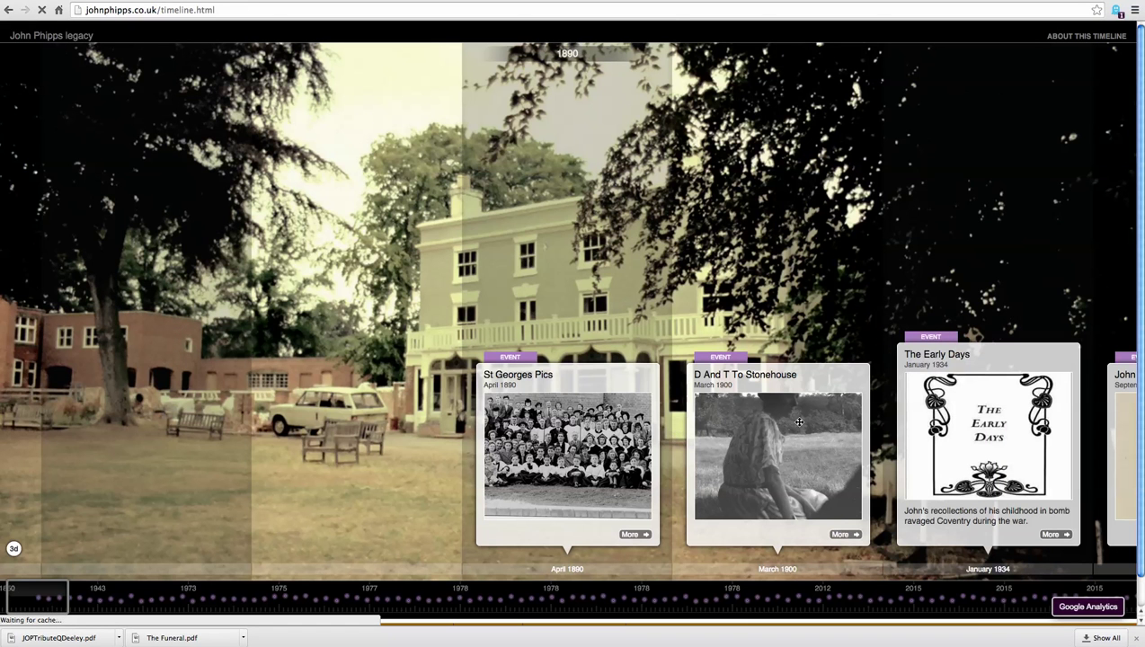
pyautogui.scroll(-1, 642, 435)
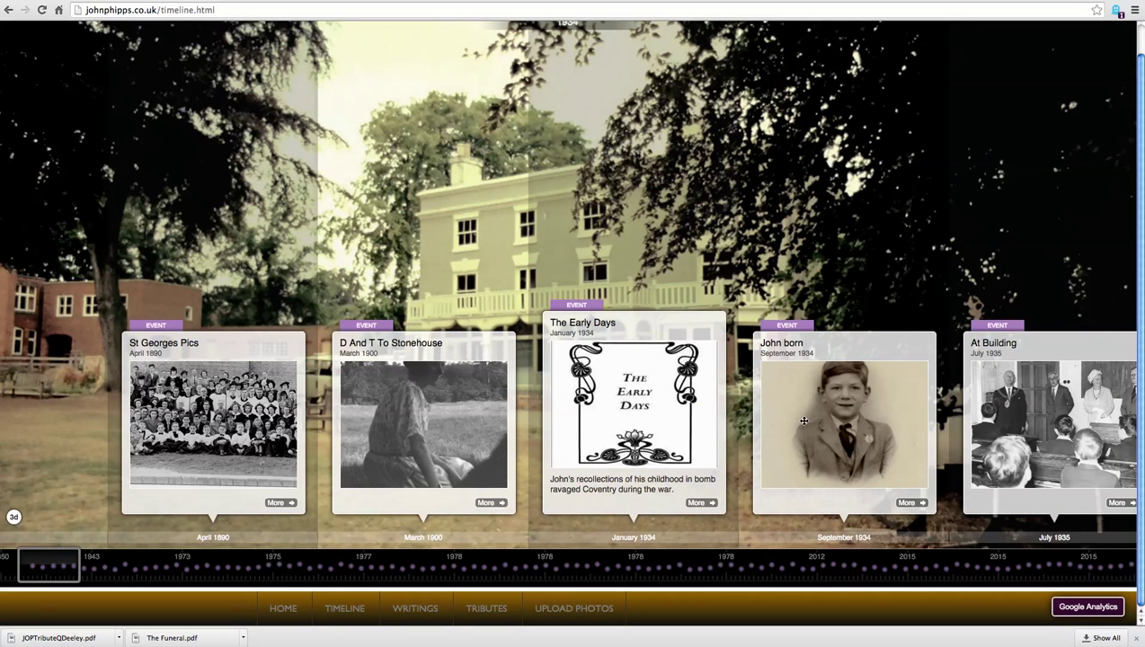
pyautogui.moveTo(828, 445); pyautogui.dragTo(733, 419)
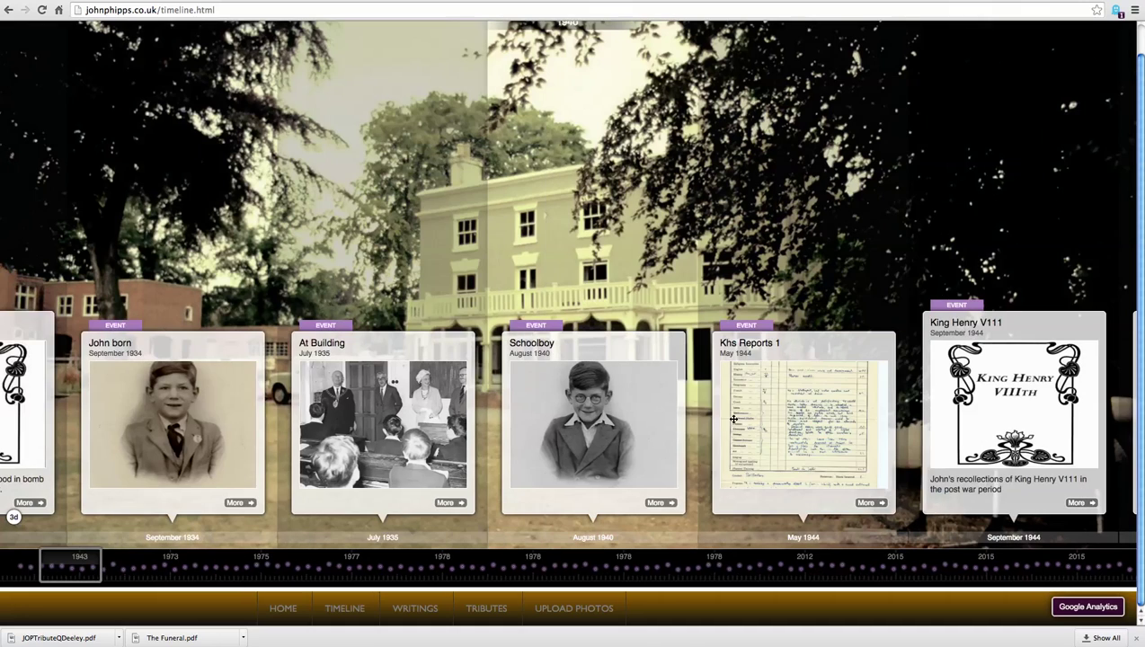
pyautogui.moveTo(618, 401); pyautogui.dragTo(103, 395)
pyautogui.moveTo(671, 388); pyautogui.dragTo(345, 397)
pyautogui.moveTo(944, 399); pyautogui.dragTo(740, 406)
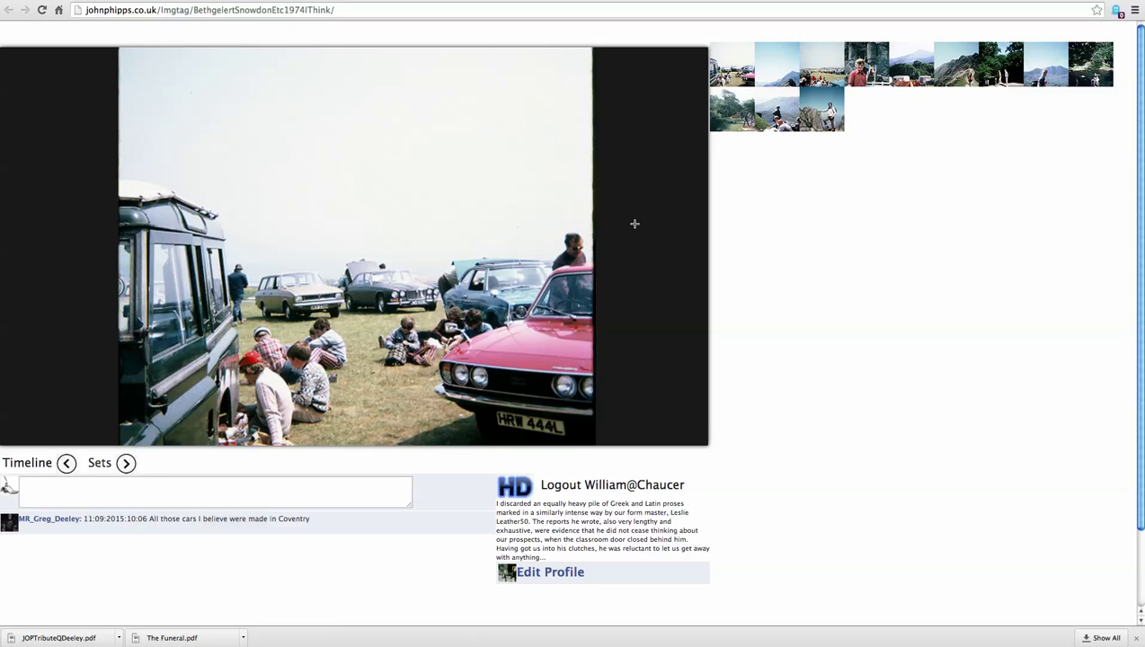
# Step forward past the car-park, castle and campsite photos, then back to the mountain ridge shot
pyautogui.moveTo(636, 258)
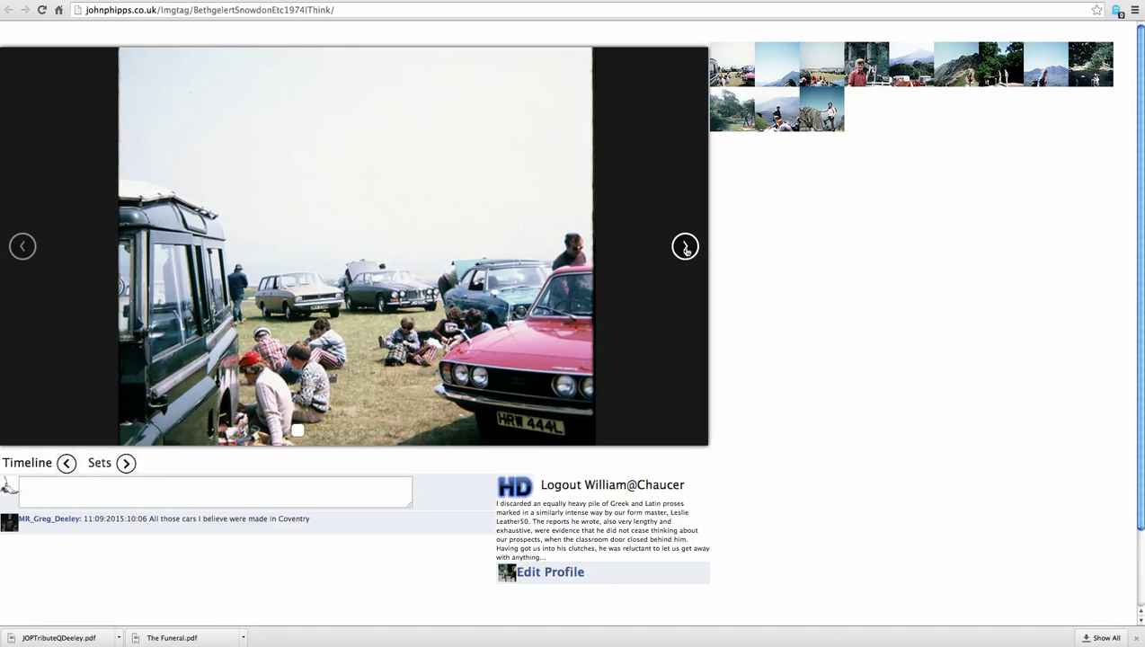
pyautogui.click(685, 248)
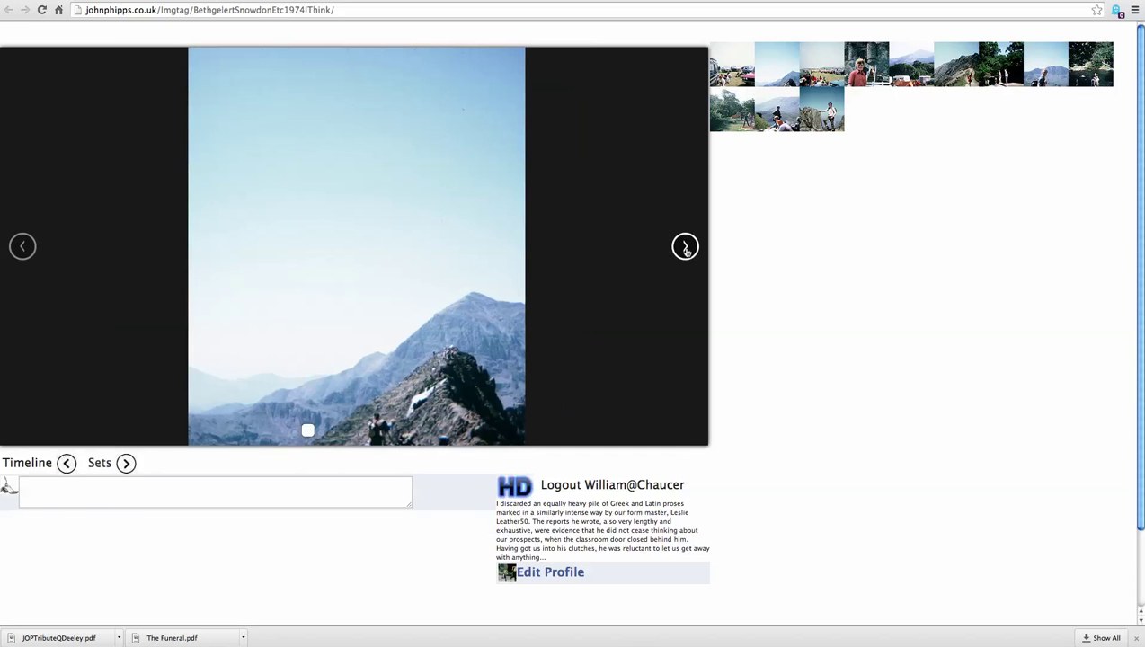
pyautogui.click(685, 248)
pyautogui.click(685, 248)
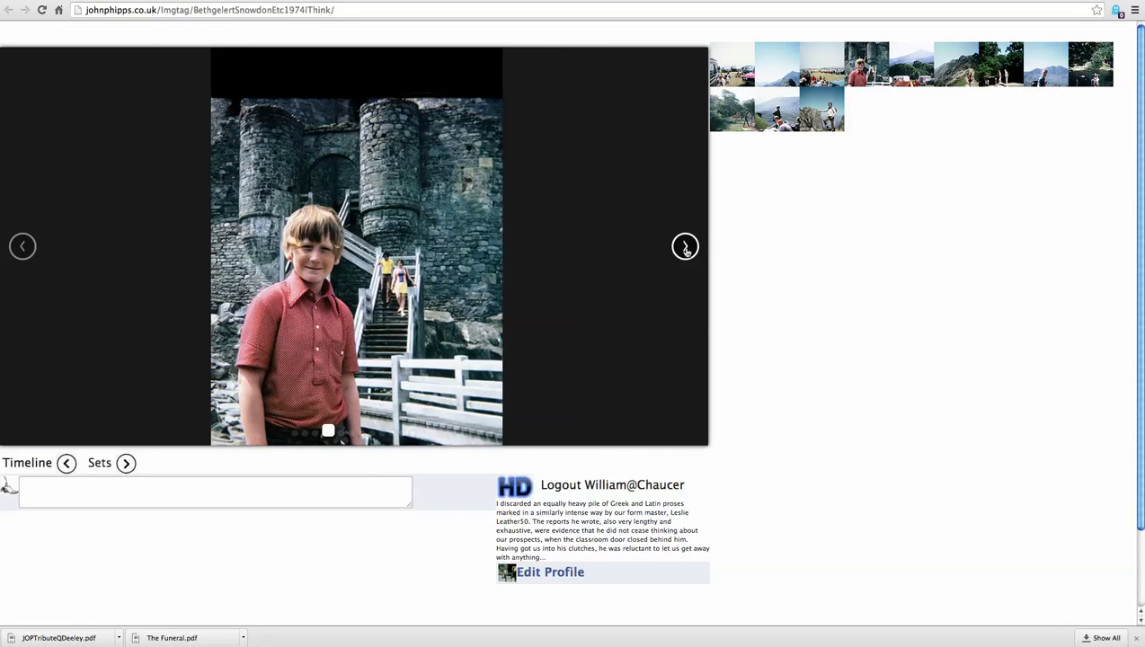
pyautogui.click(685, 248)
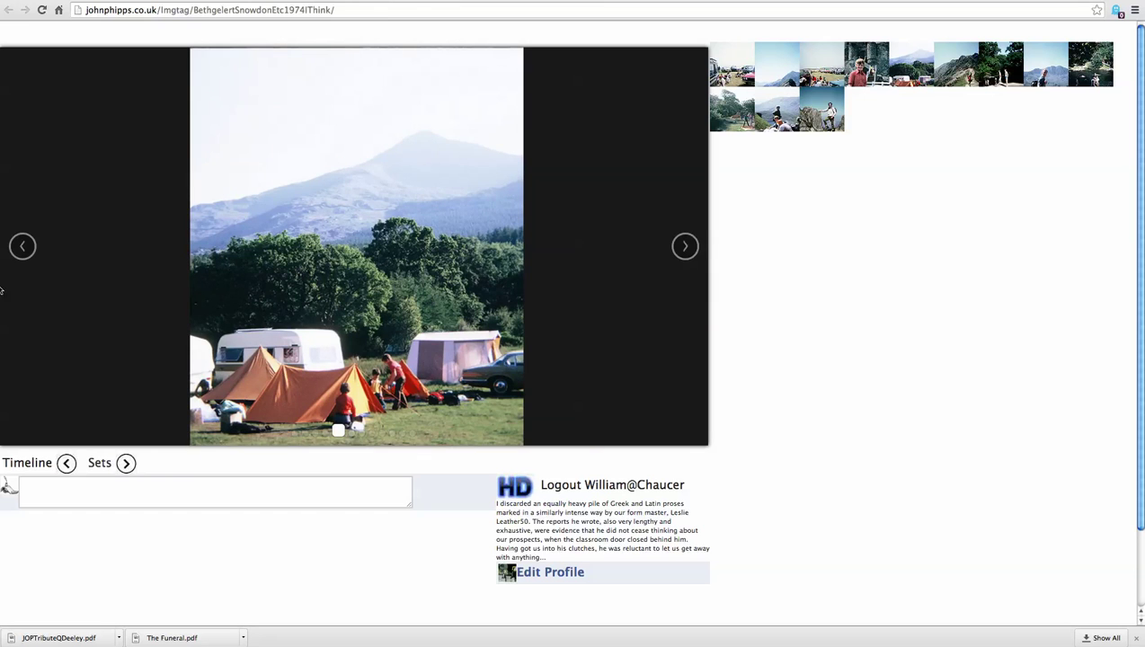
pyautogui.click(25, 248)
pyautogui.click(25, 248)
pyautogui.click(25, 248)
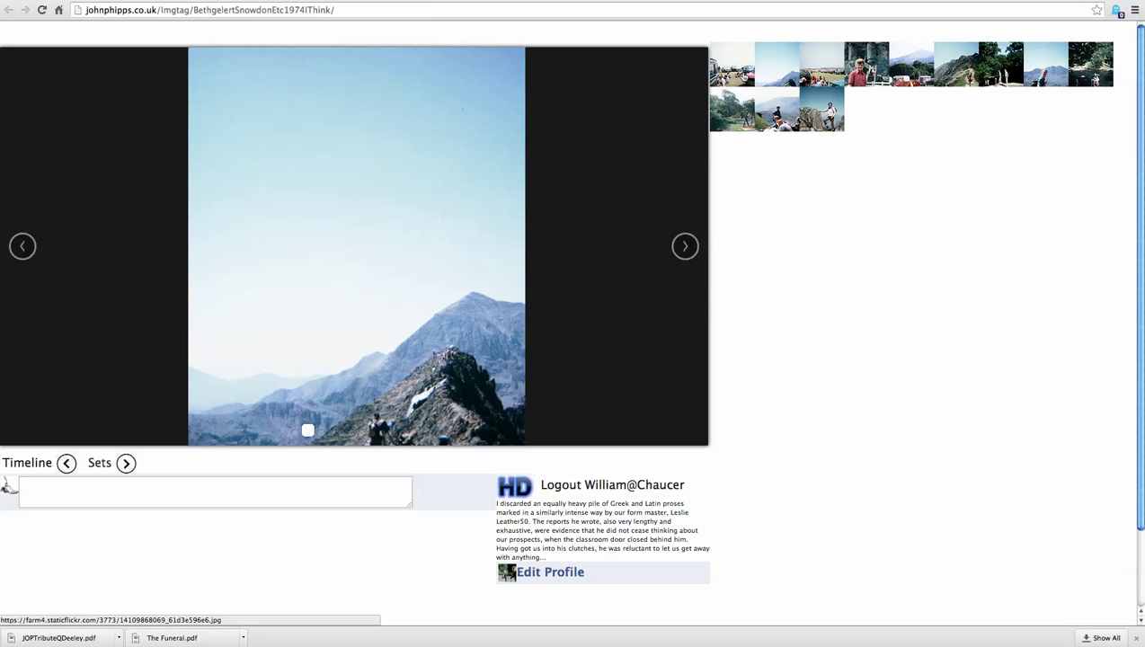
pyautogui.click(723, 72)
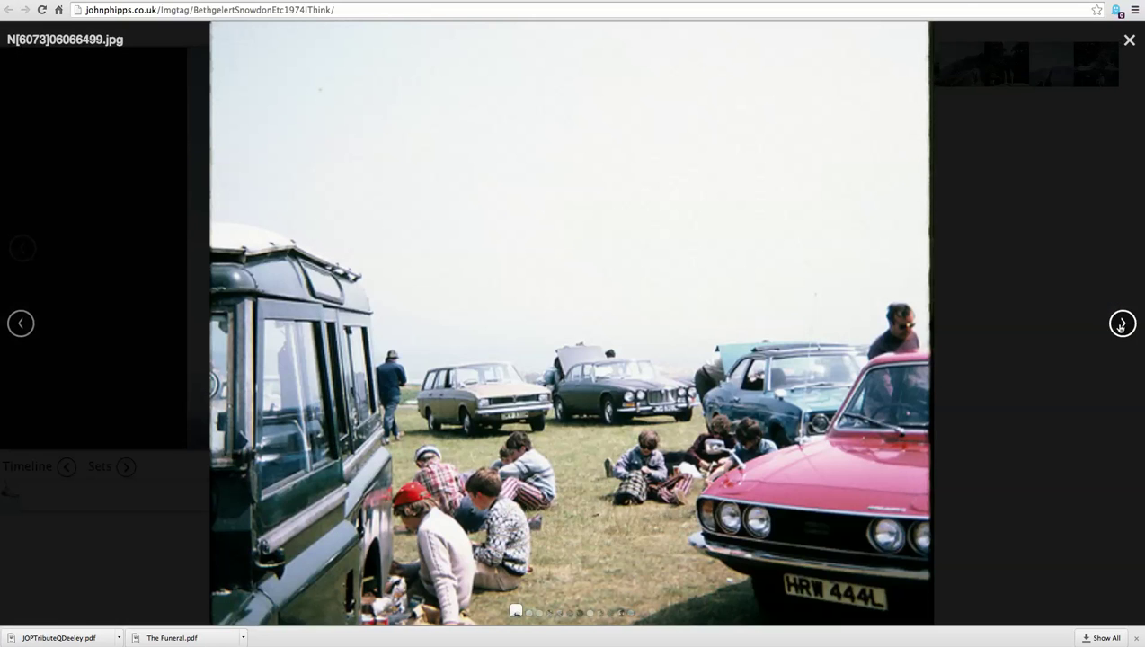
pyautogui.click(1121, 323)
pyautogui.click(1122, 324)
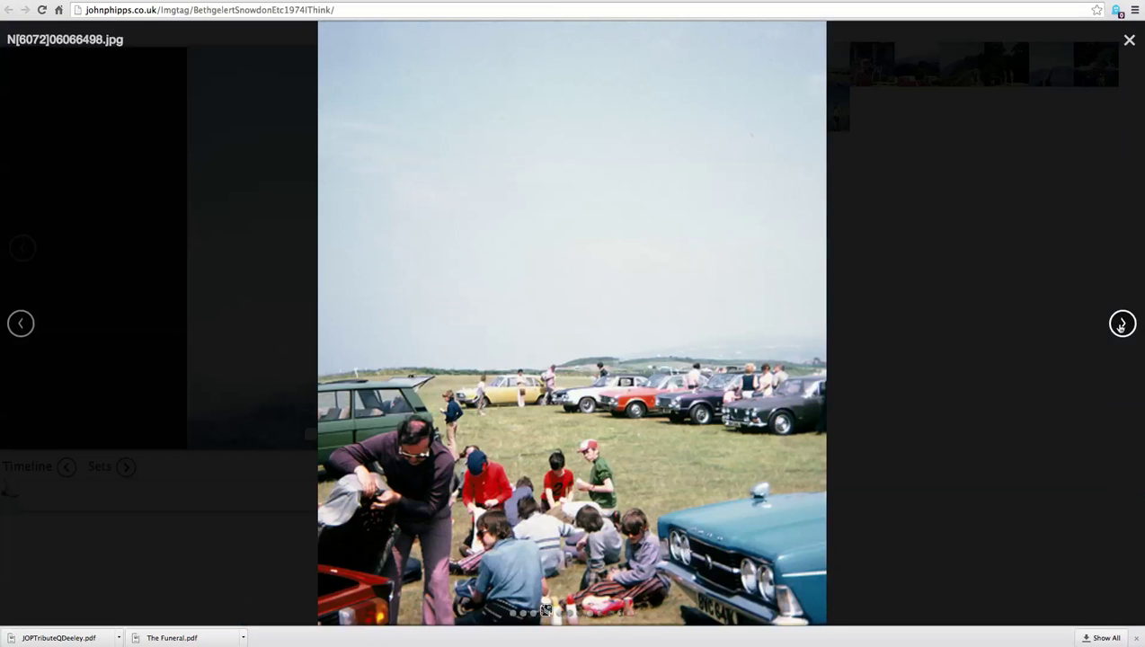
pyautogui.click(1122, 323)
pyautogui.click(21, 324)
pyautogui.click(20, 323)
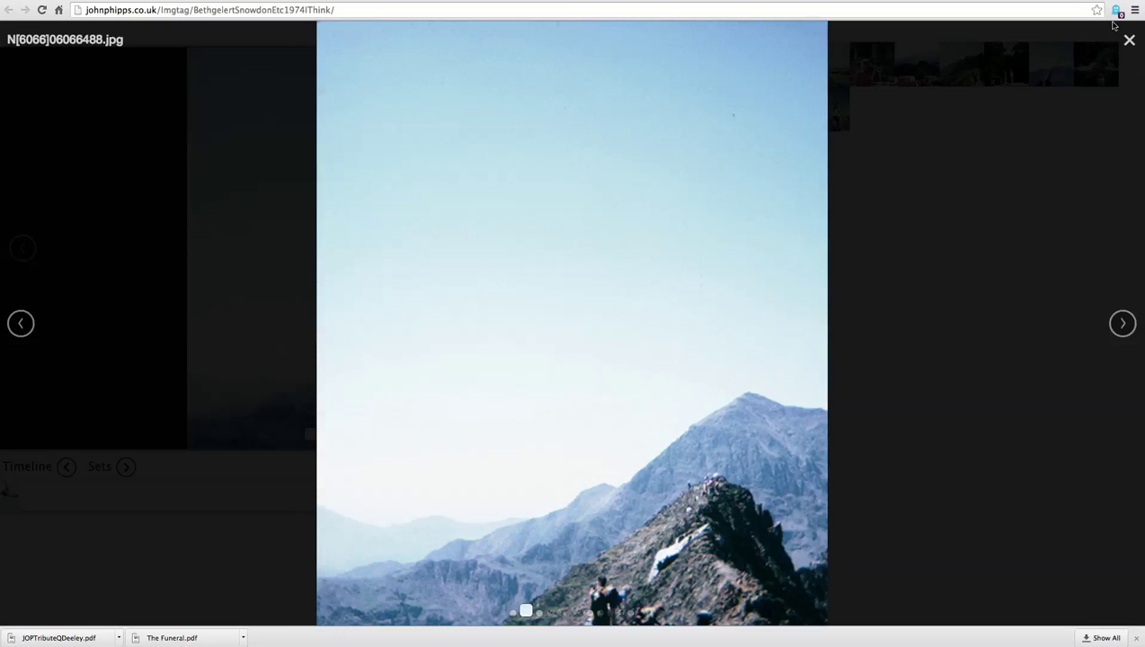
pyautogui.click(1129, 38)
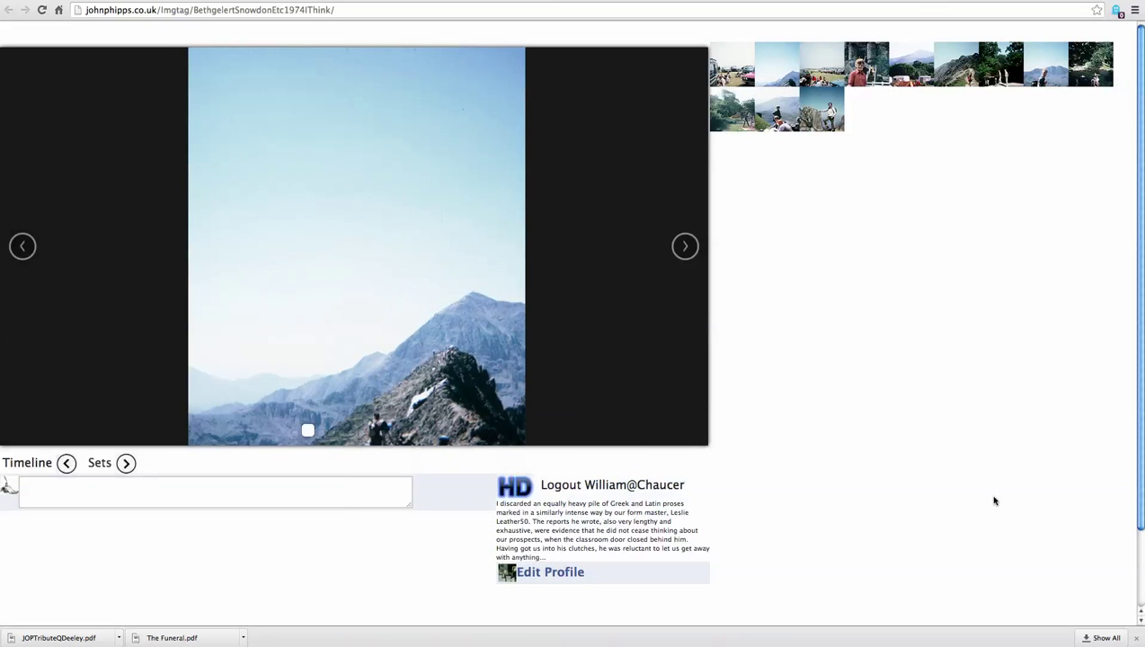
# Go back to the car-park photo and post the comment 'What is a car?'
pyautogui.click(23, 245)
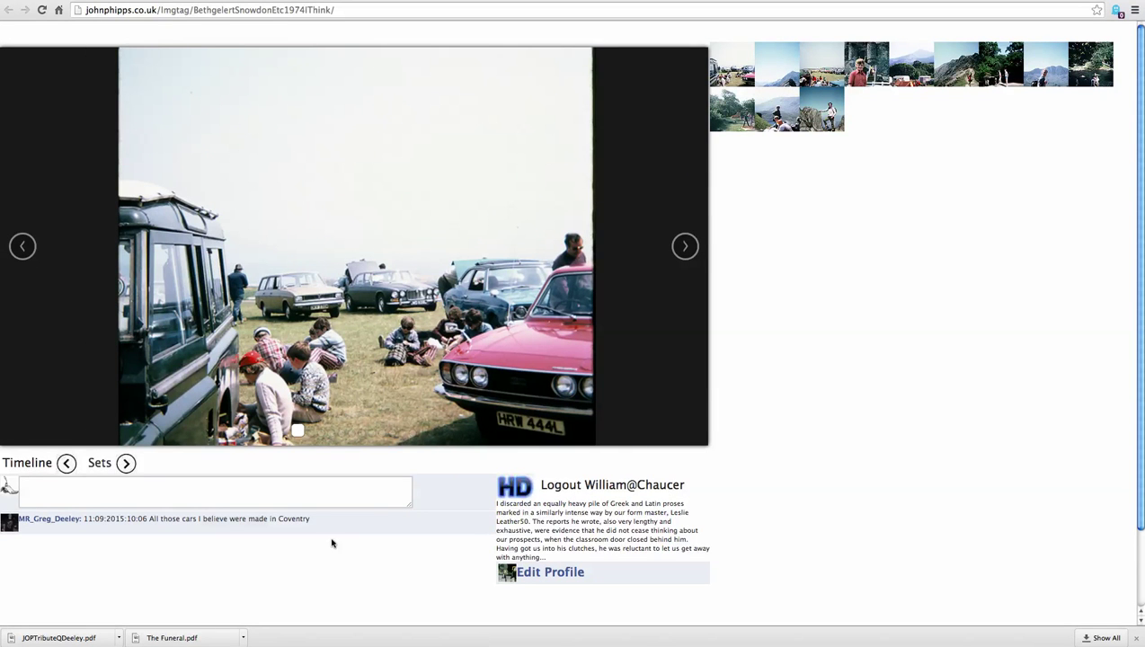
pyautogui.click(295, 499)
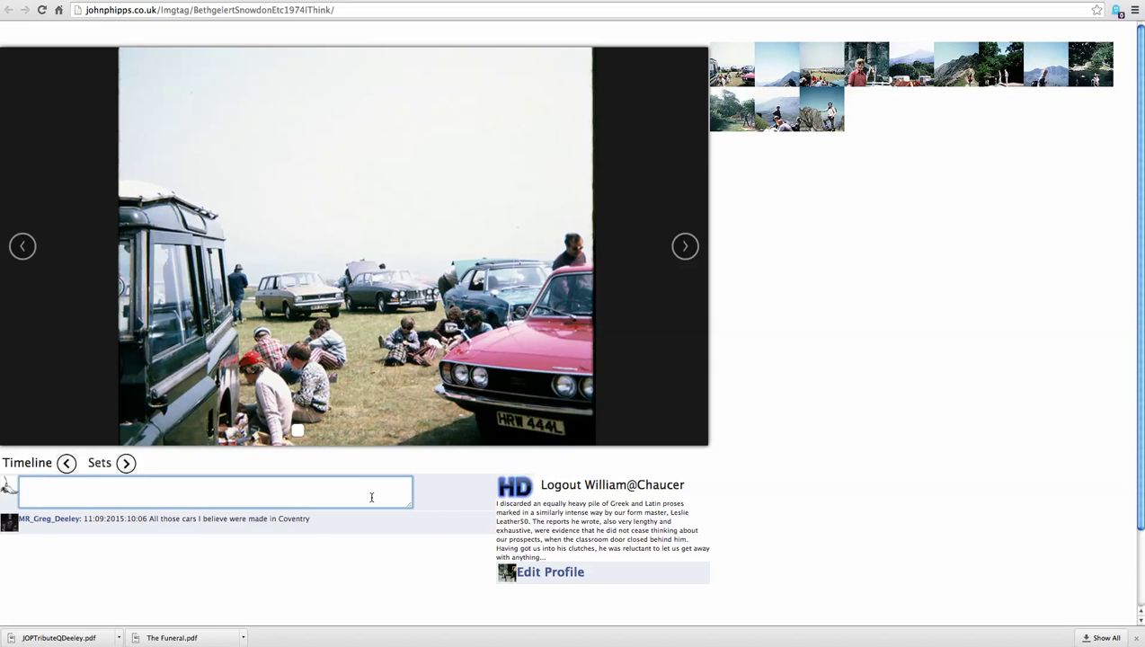
pyautogui.write('What is a car?')
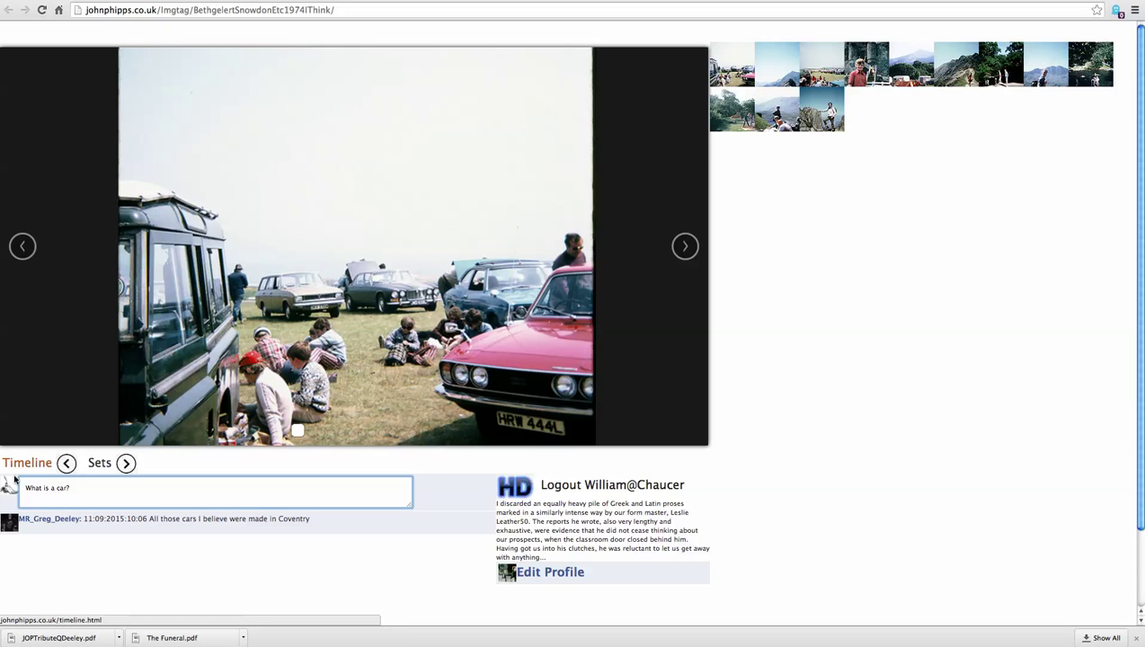
pyautogui.click(11, 490)
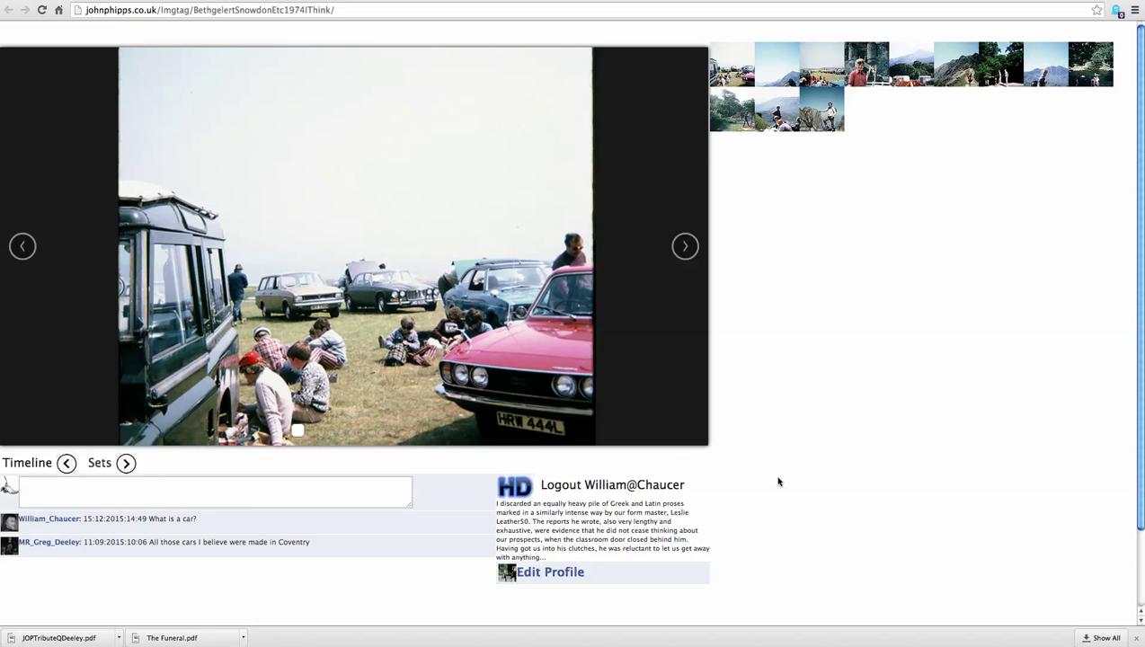
# Load the HD version of the Bethgelert photo set
pyautogui.click(519, 495)
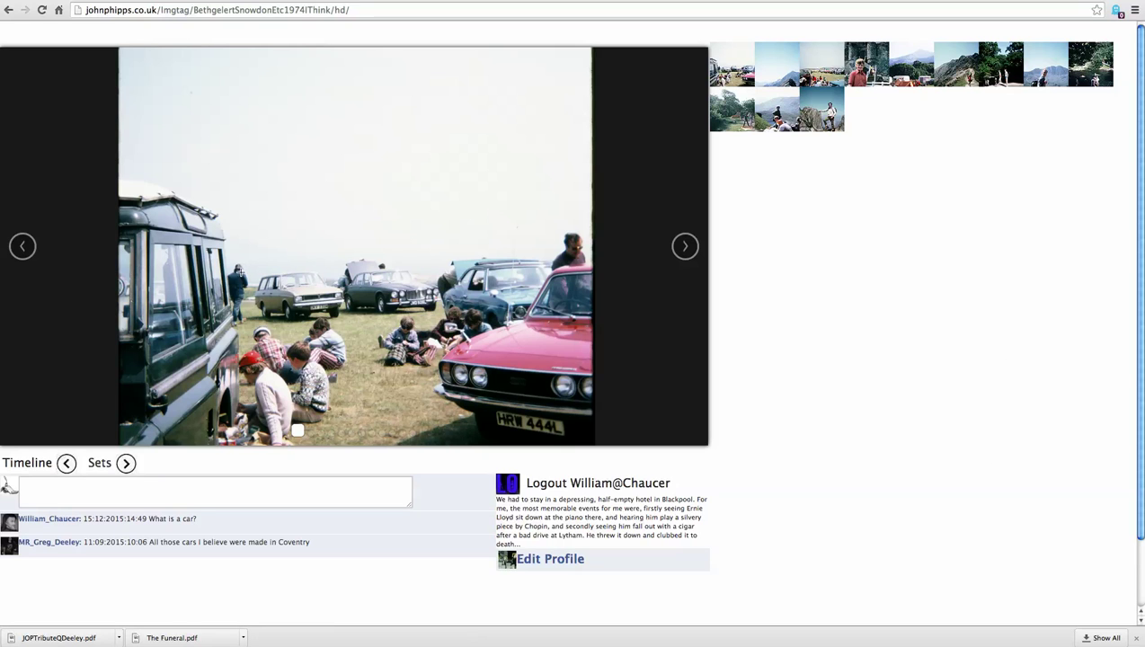
pyautogui.click(239, 272)
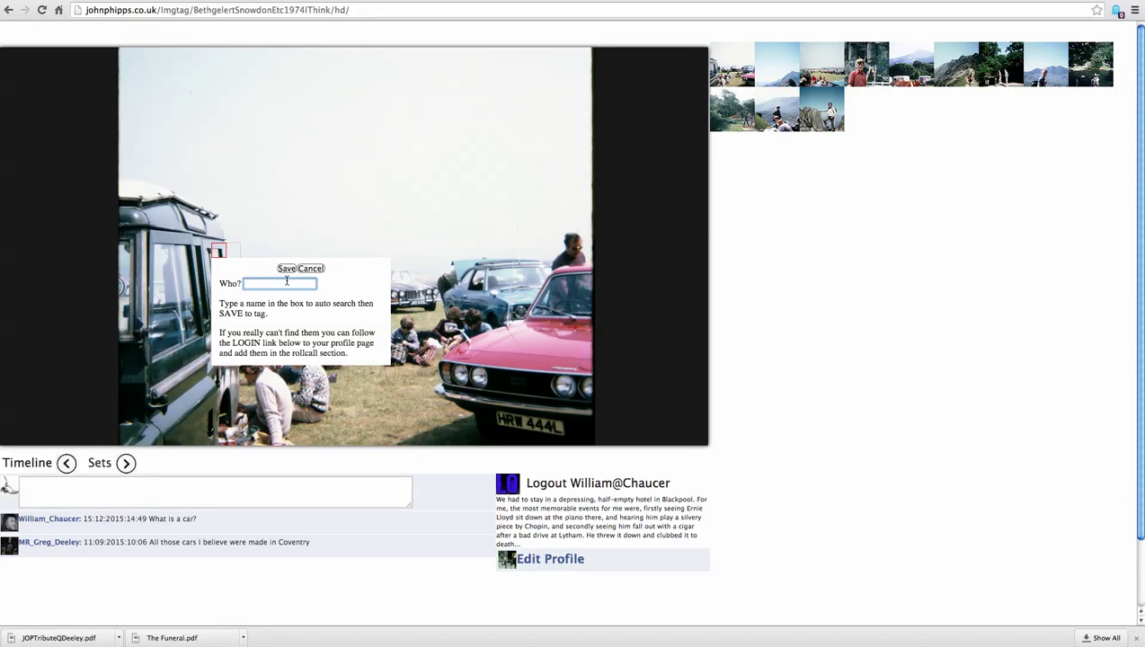
pyautogui.write('Will')
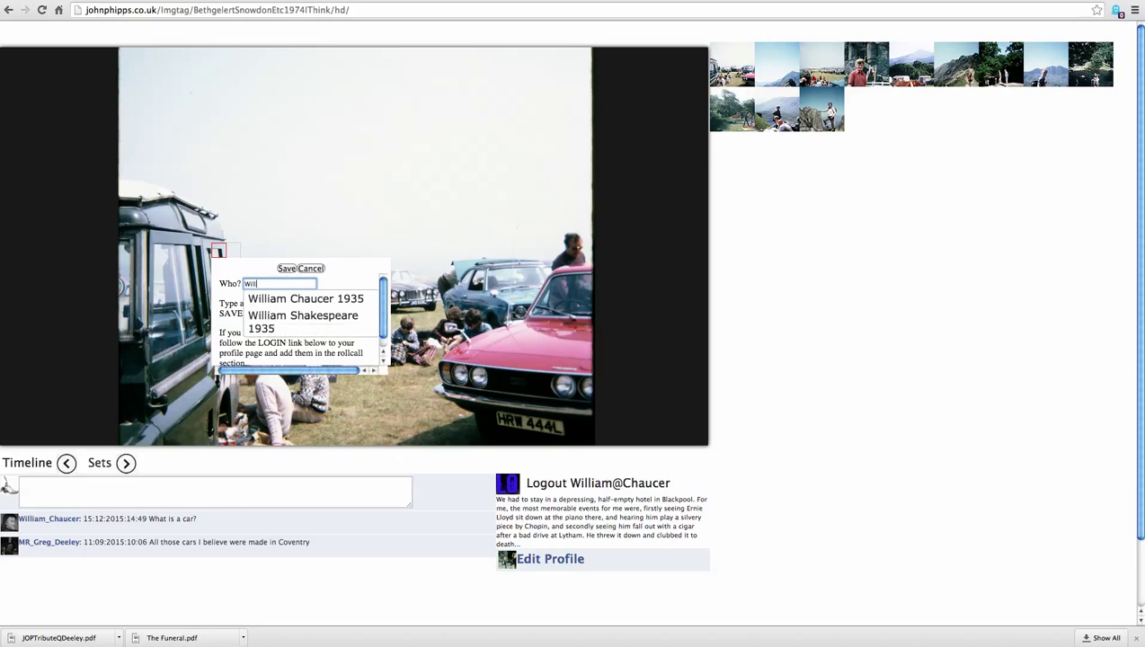
pyautogui.click(331, 316)
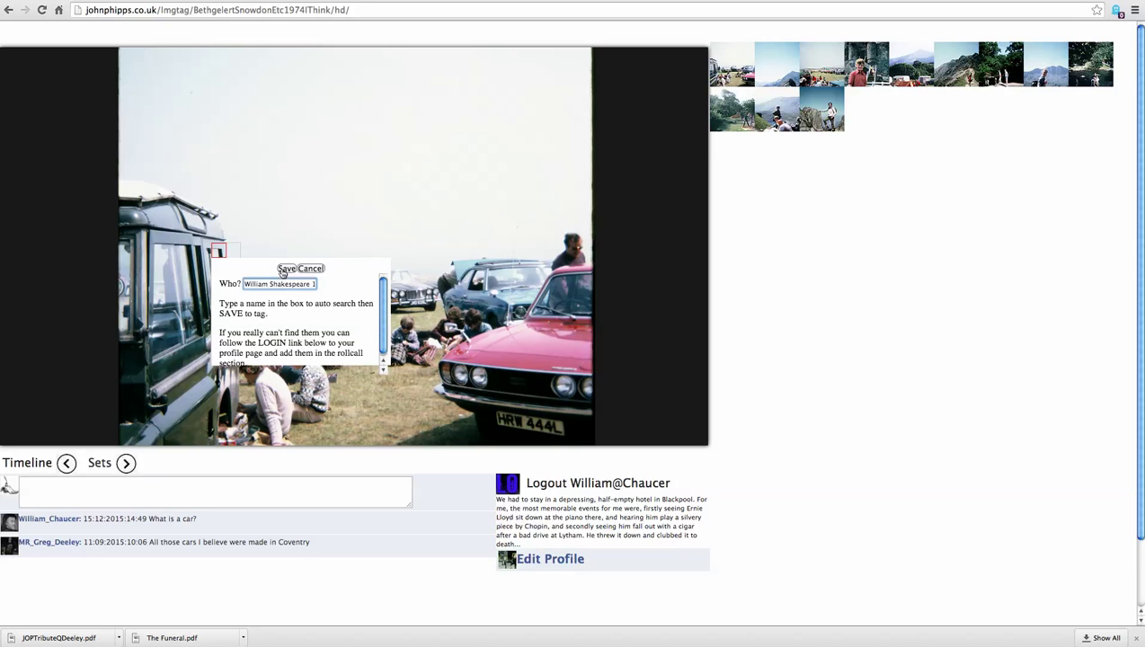
pyautogui.click(283, 269)
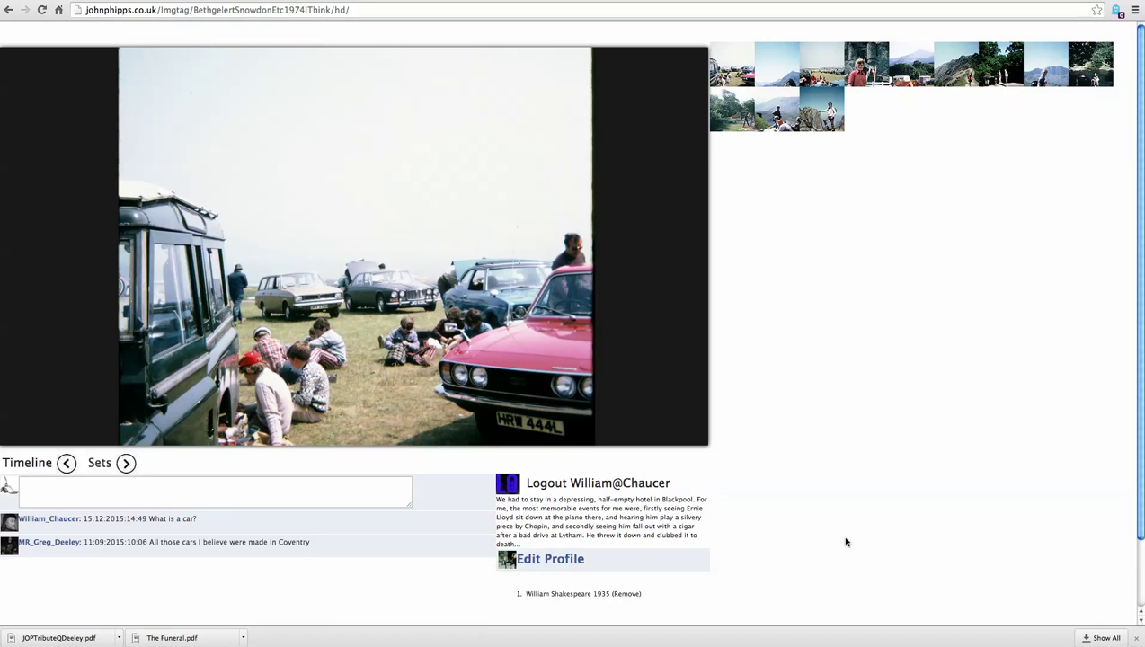
pyautogui.moveTo(588, 596)
pyautogui.click(626, 595)
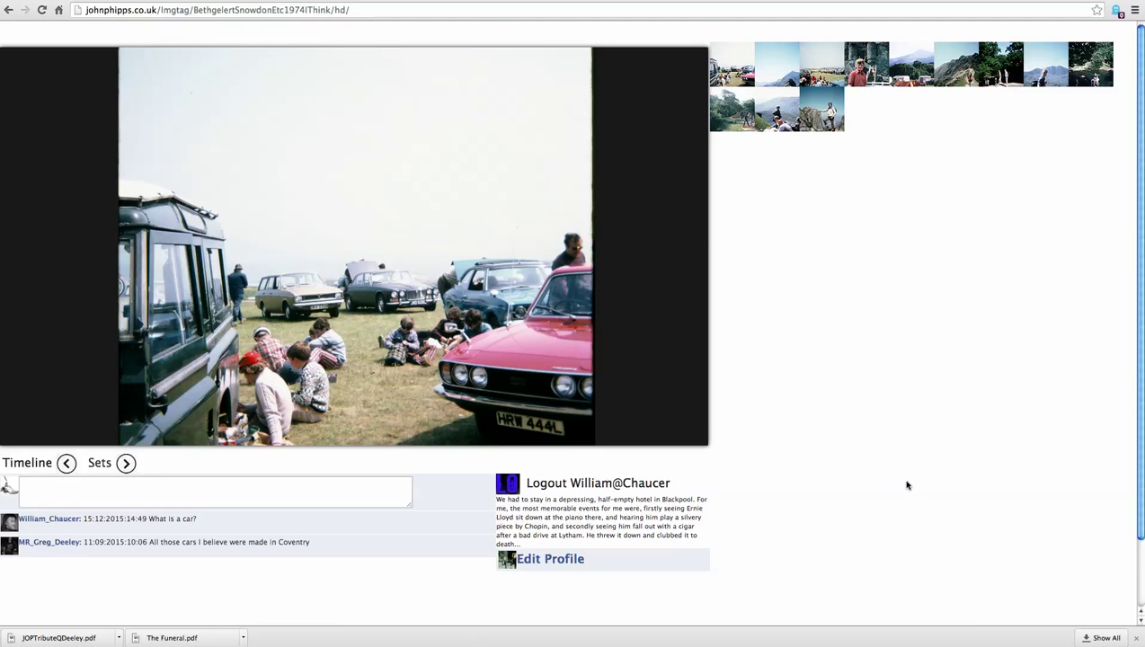
# Open the profile editor and show the Class of 1934 classmates
pyautogui.click(566, 562)
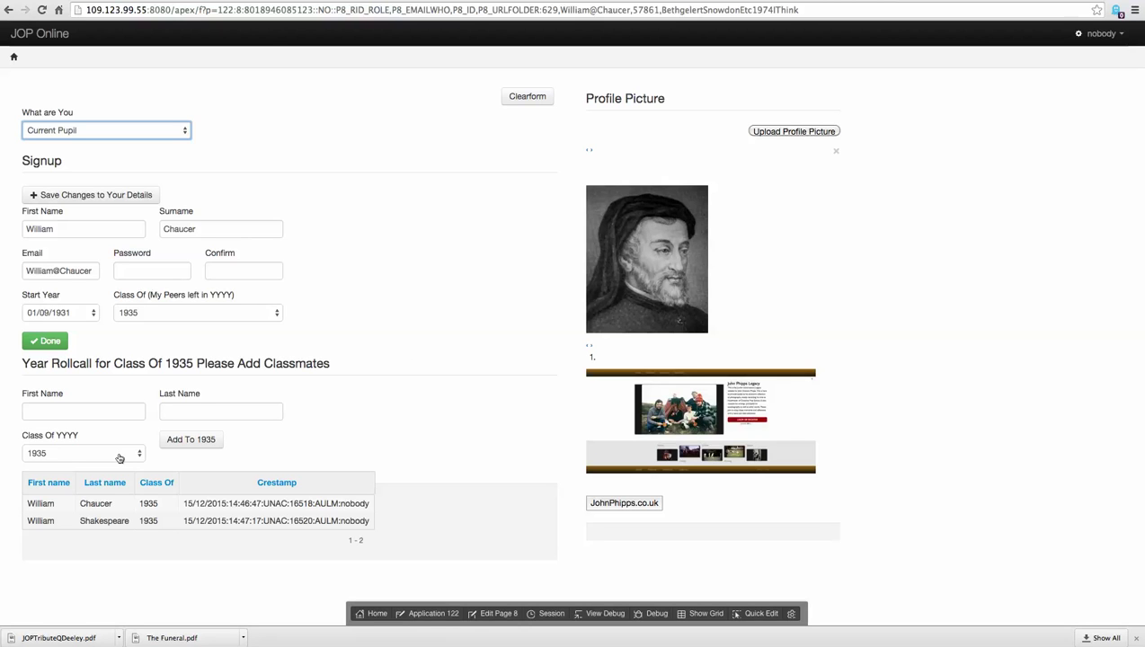
pyautogui.click(120, 458)
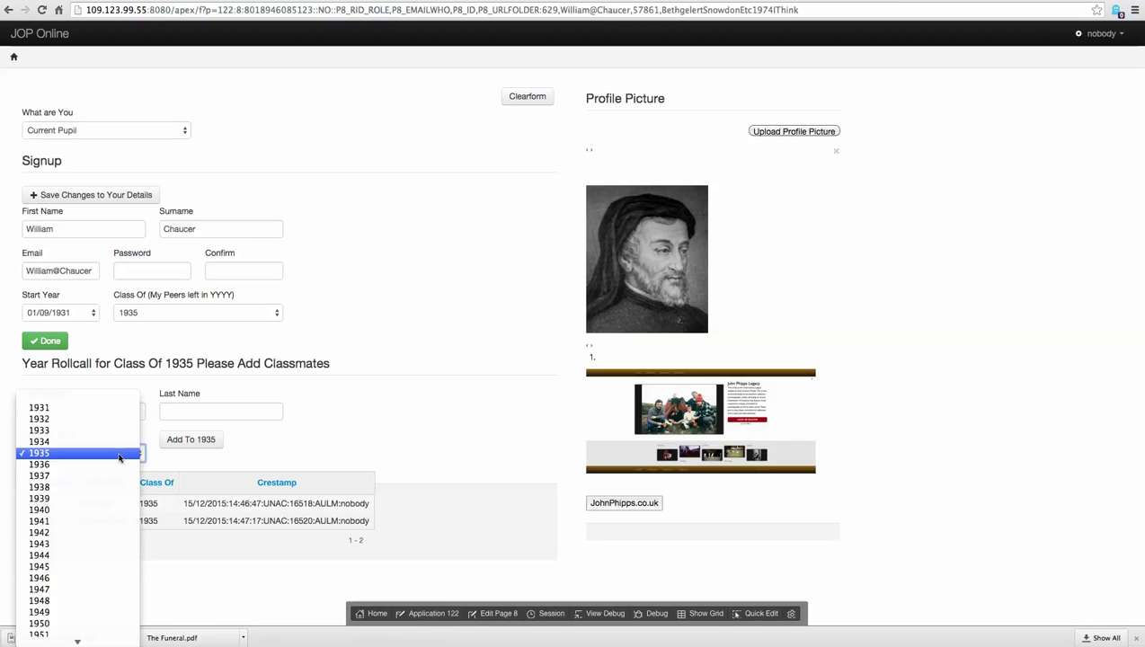
pyautogui.click(117, 443)
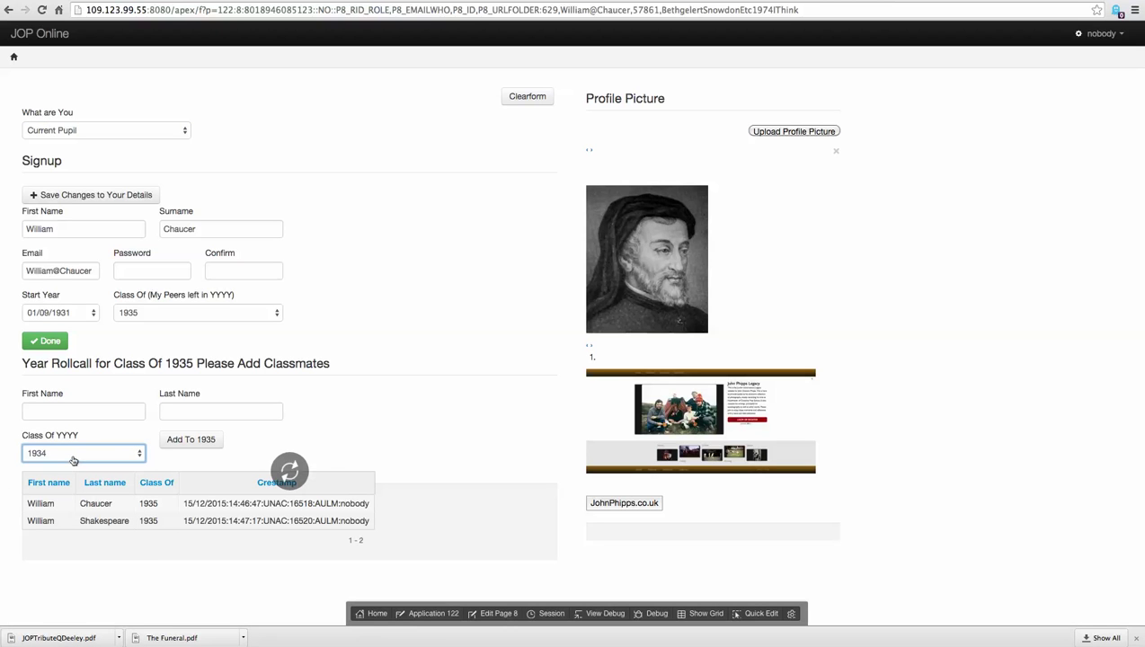
# Switch the class back to 1935 and leave the profile without saving
pyautogui.click(76, 457)
pyautogui.click(76, 466)
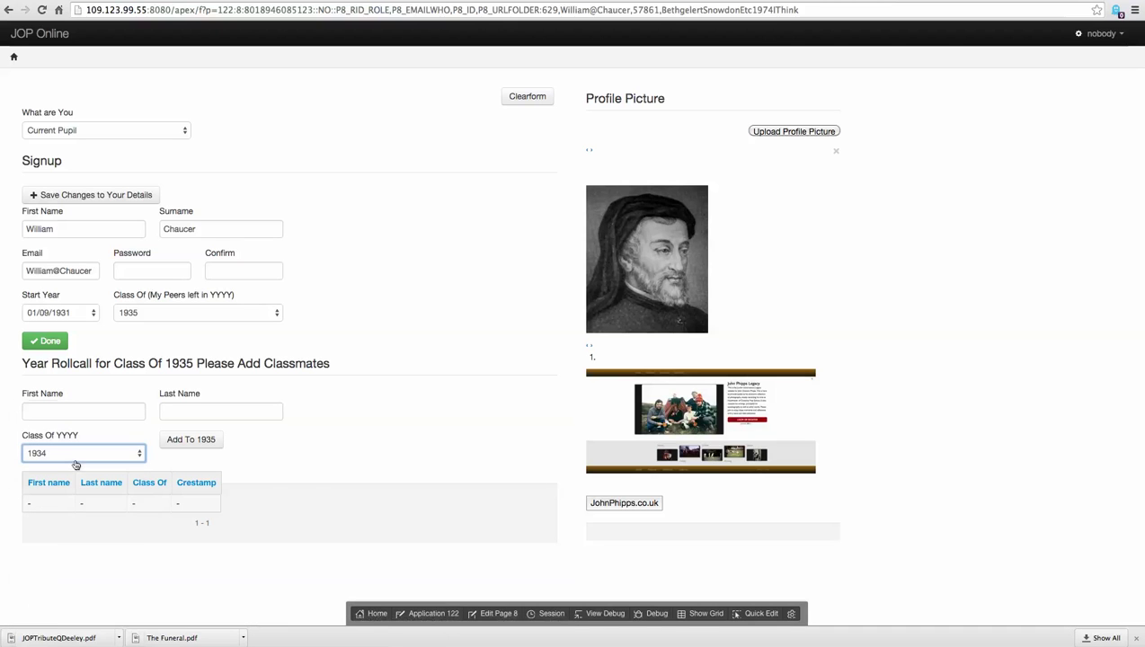
pyautogui.press('Down')
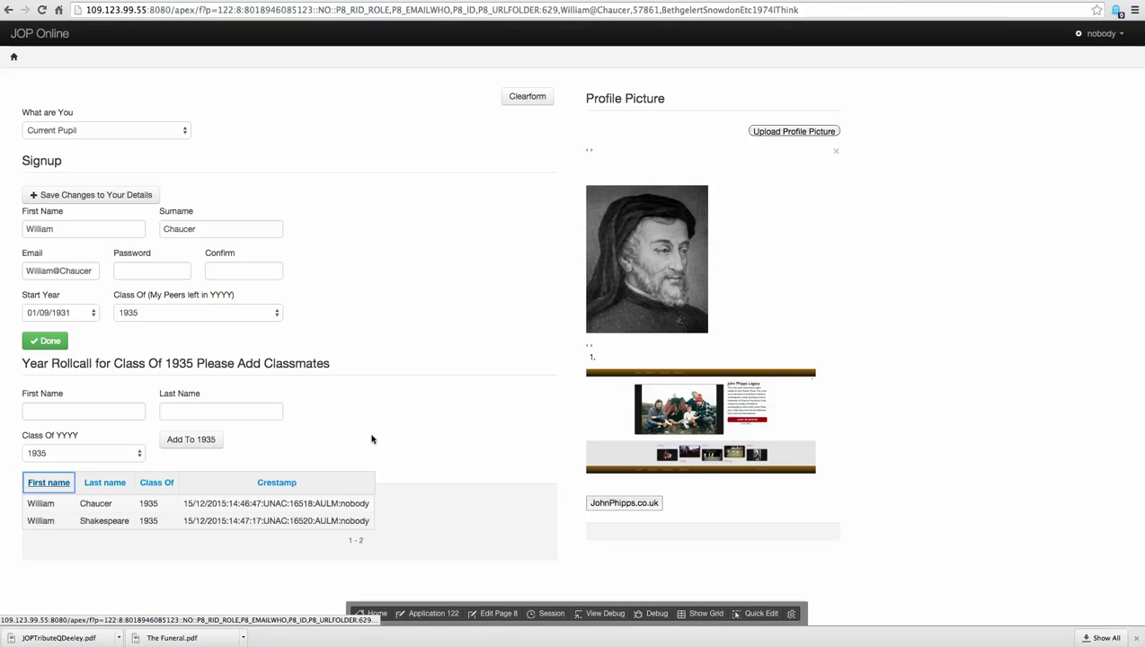
pyautogui.click(33, 342)
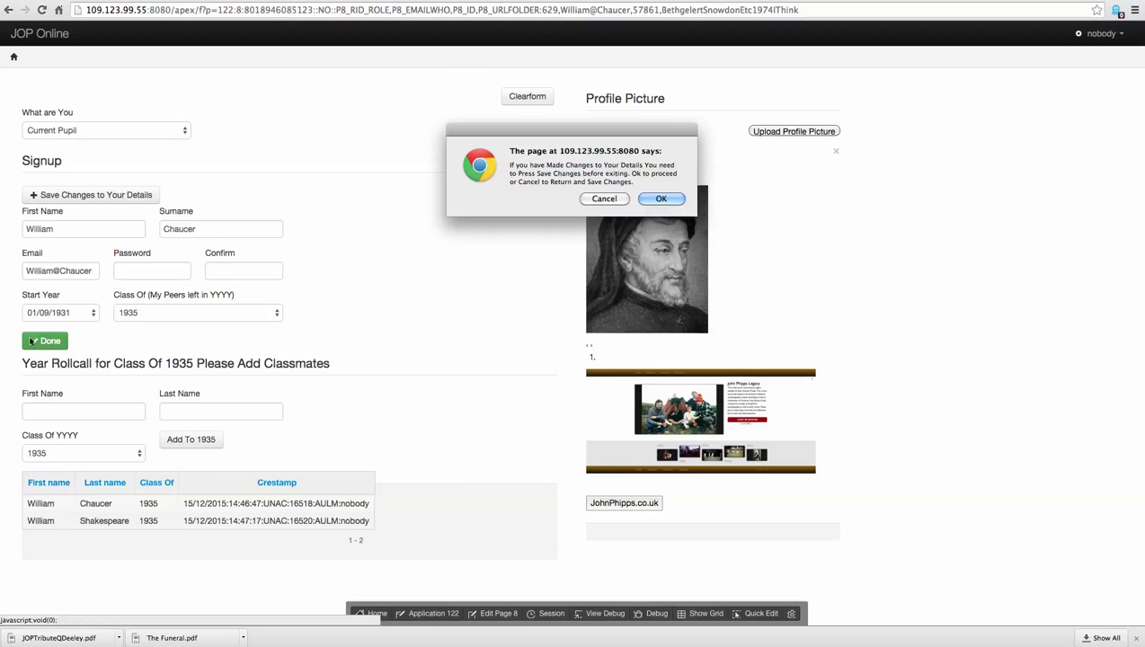
pyautogui.click(664, 199)
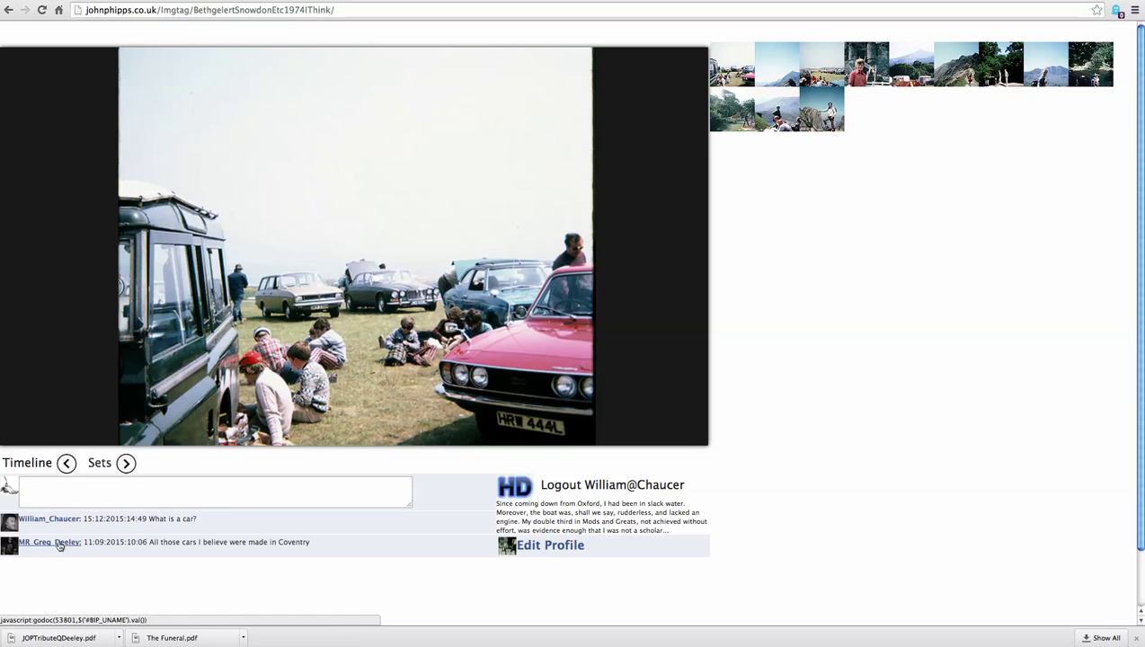
# Open the Coventry commenter's profile from the photo's comments list
pyautogui.click(59, 545)
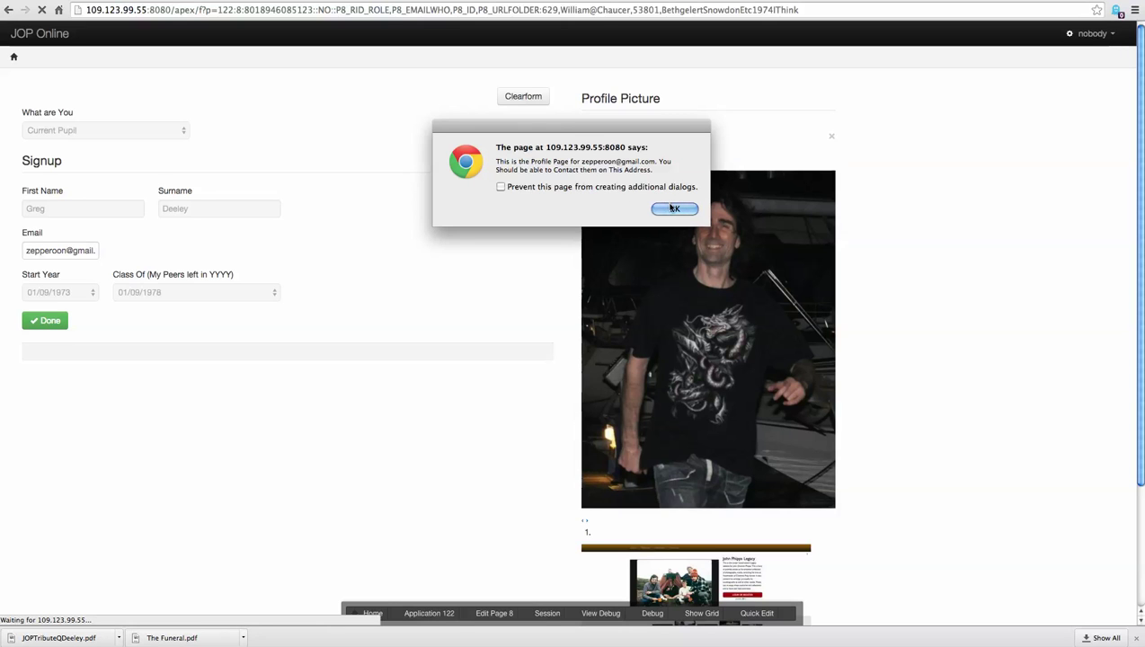
# Dismiss the profile notice, select the commenter's contact e-mail address, and return to the photo set
pyautogui.click(673, 208)
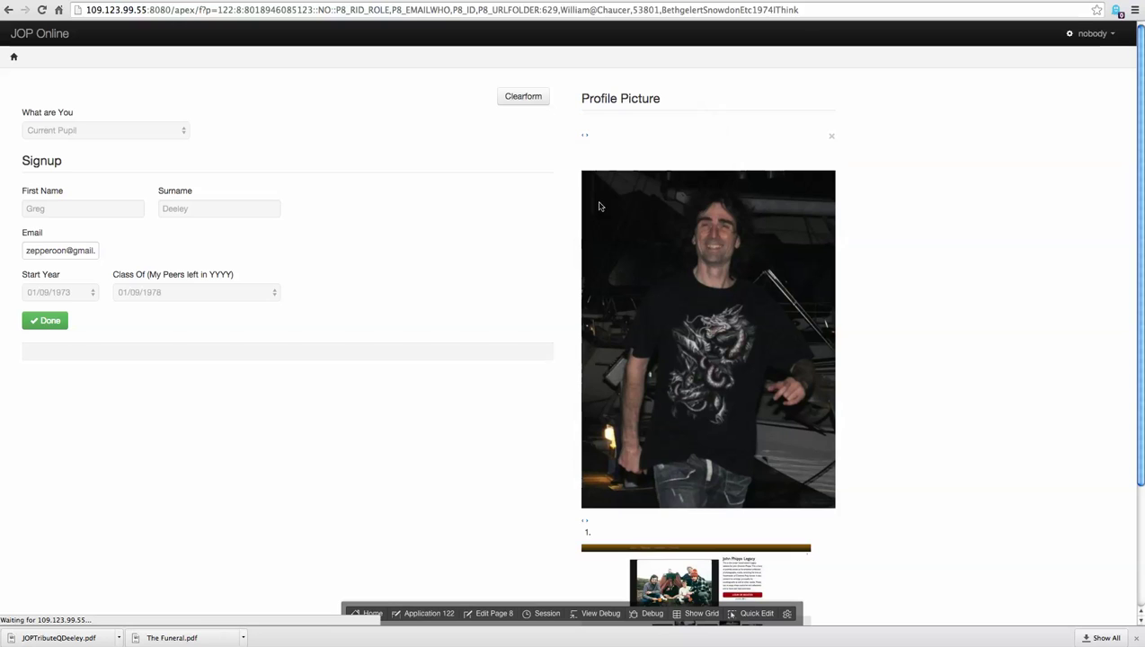
pyautogui.click(67, 252)
pyautogui.press('super+a')
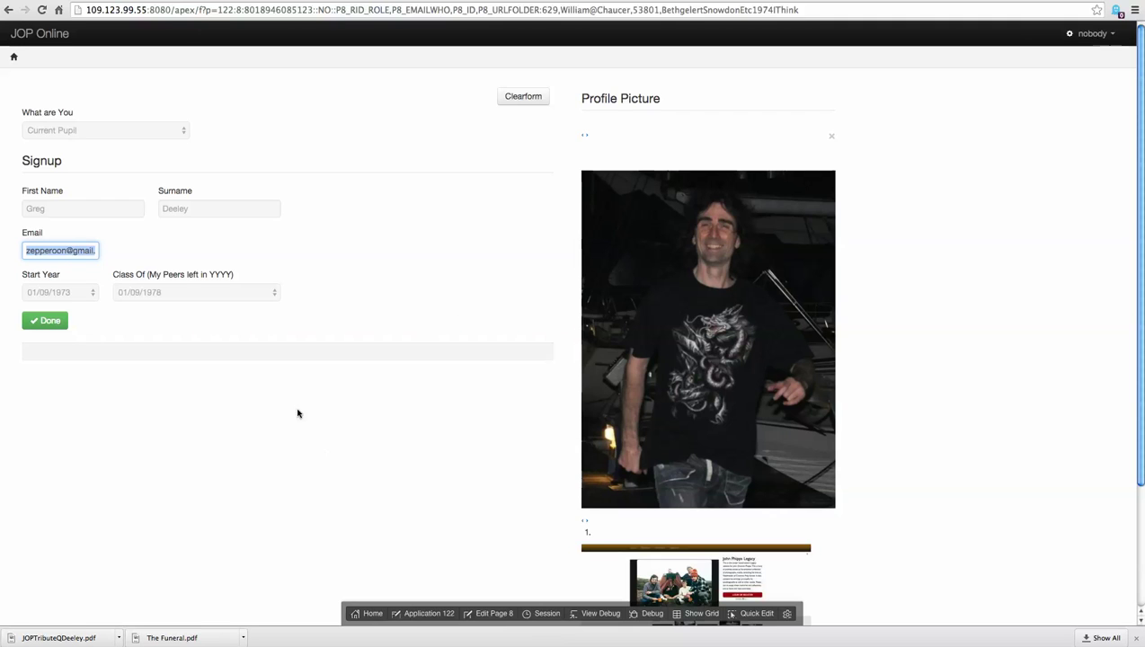
pyautogui.click(52, 323)
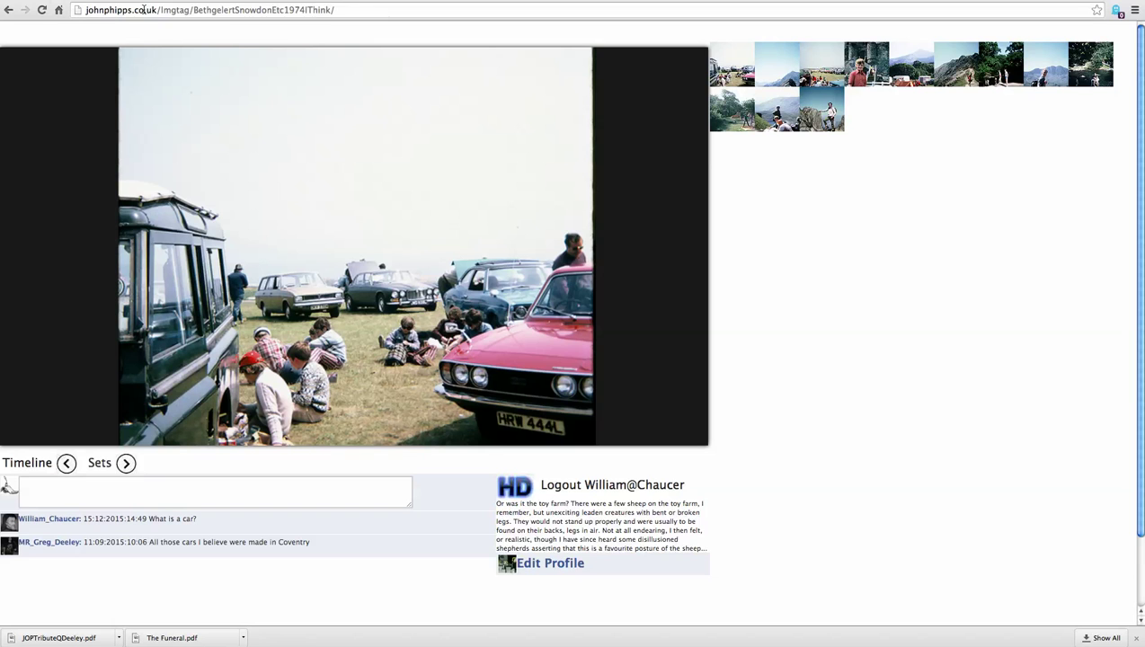
# Switch the address to timeline.html, close the Bethgelert story, and go to Upload Photos
pyautogui.moveTo(159, 10); pyautogui.dragTo(389, 2)
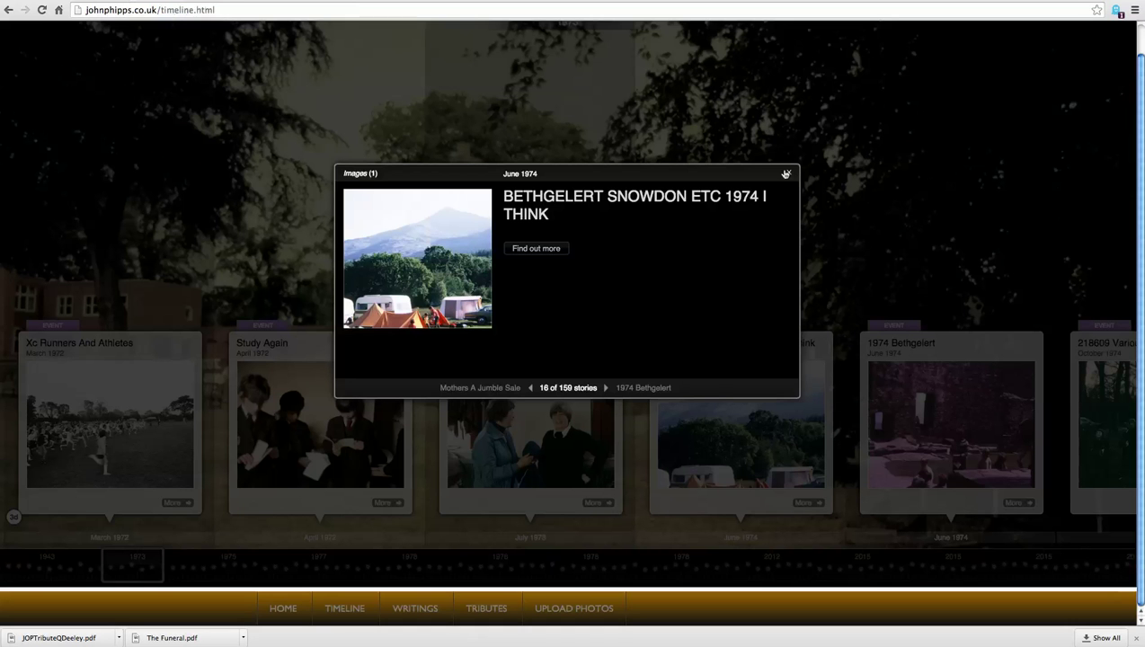
pyautogui.click(786, 174)
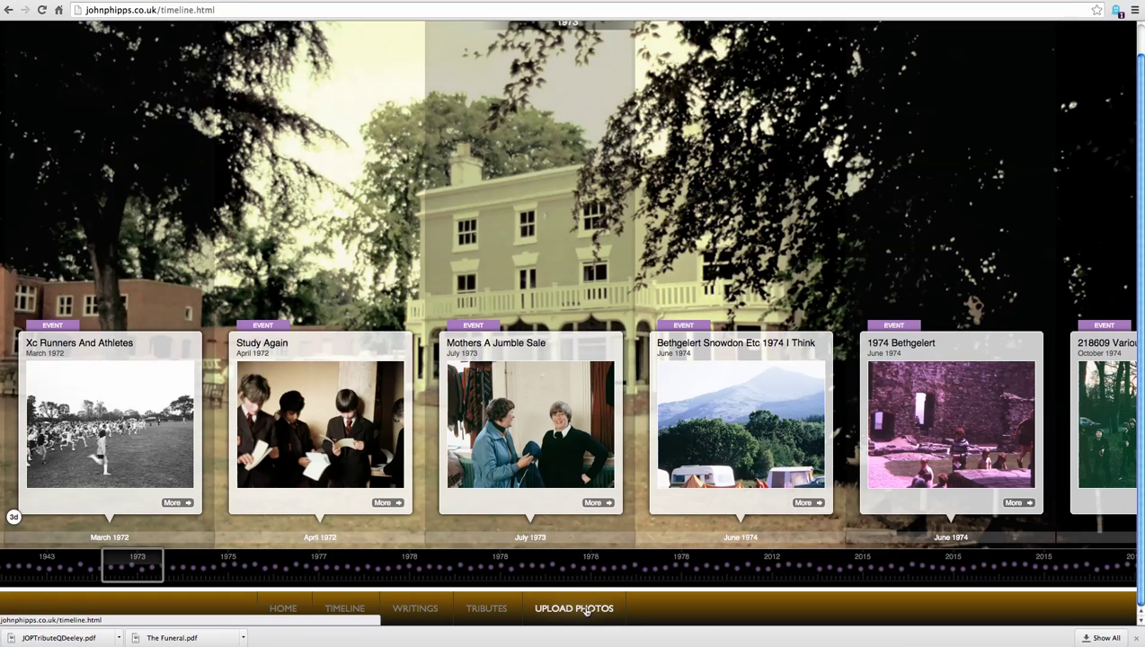
pyautogui.click(585, 611)
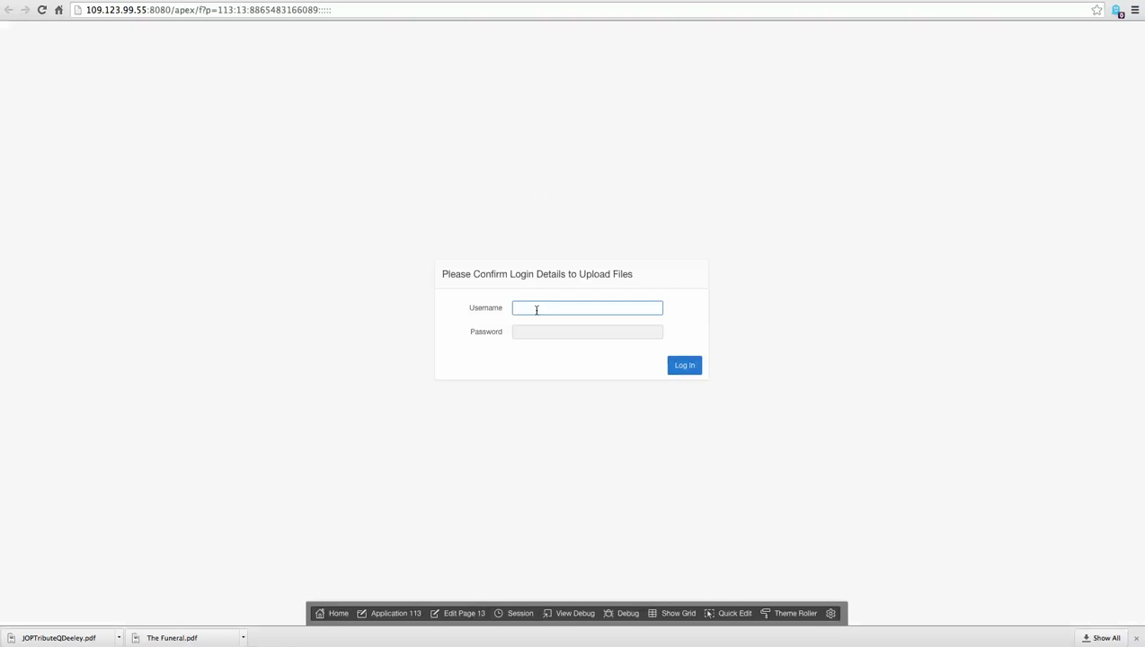
# Enter the account username and password on Confirm Login Details and log in
pyautogui.write('Wil')
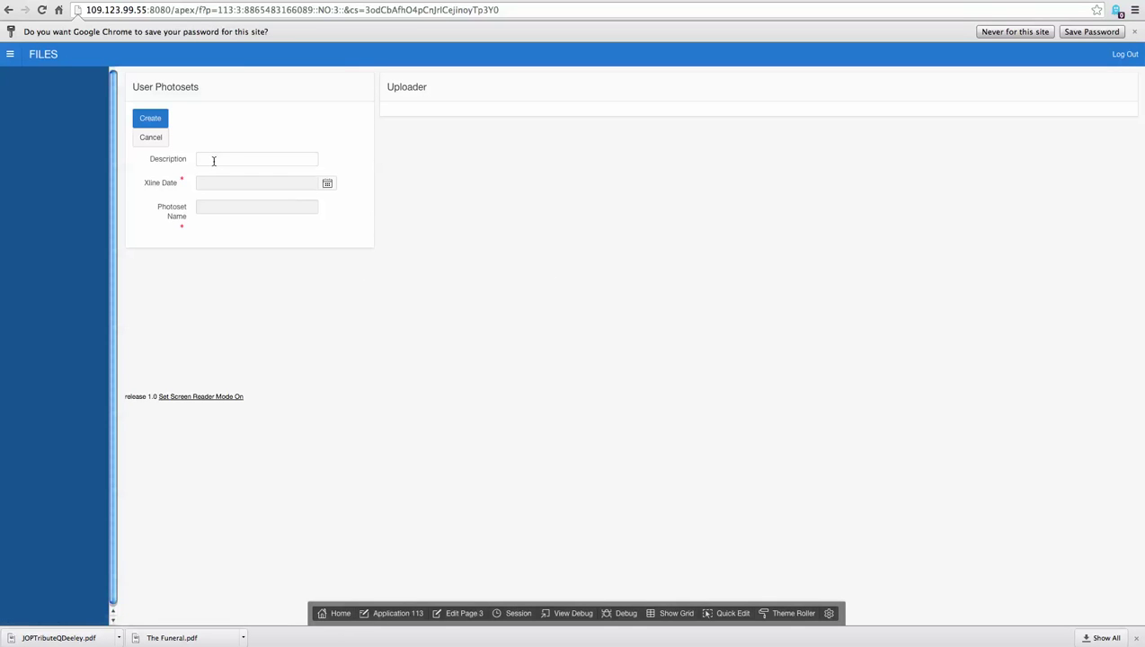
# Enter the description 'Pilgramage' and set the Xline date to 15-Dec-75
pyautogui.click(214, 160)
pyautogui.write('Pilgramage')
pyautogui.click(314, 184)
pyautogui.click(326, 184)
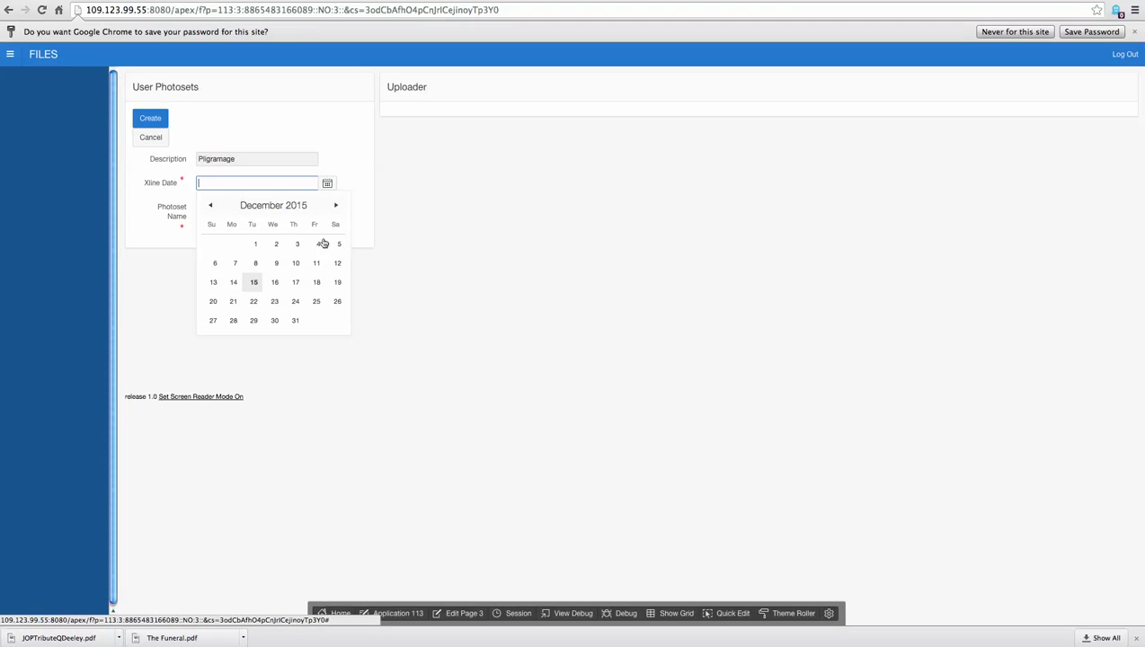
pyautogui.click(253, 282)
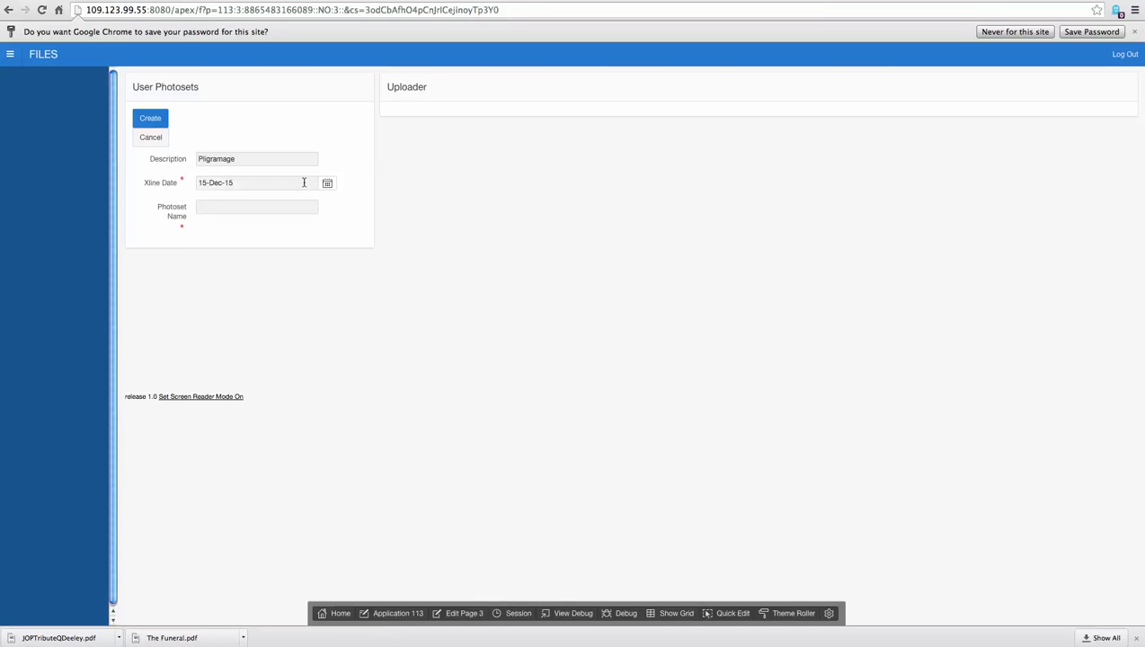
pyautogui.click(236, 186)
pyautogui.press('BackSpace')
pyautogui.press('BackSpace')
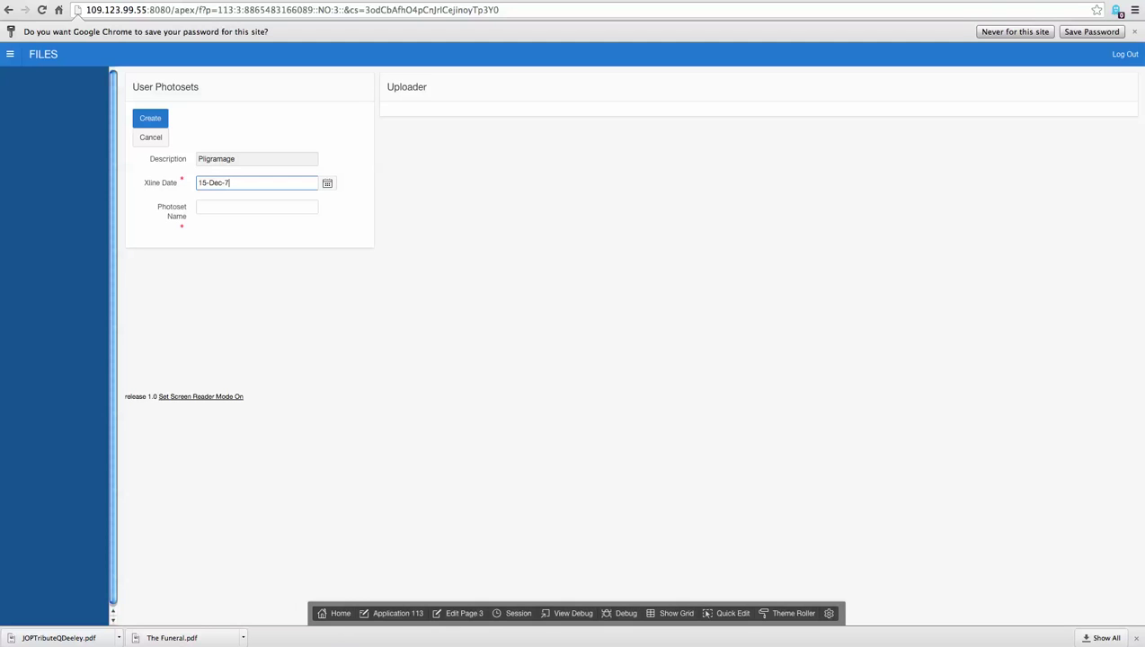
pyautogui.write('75')
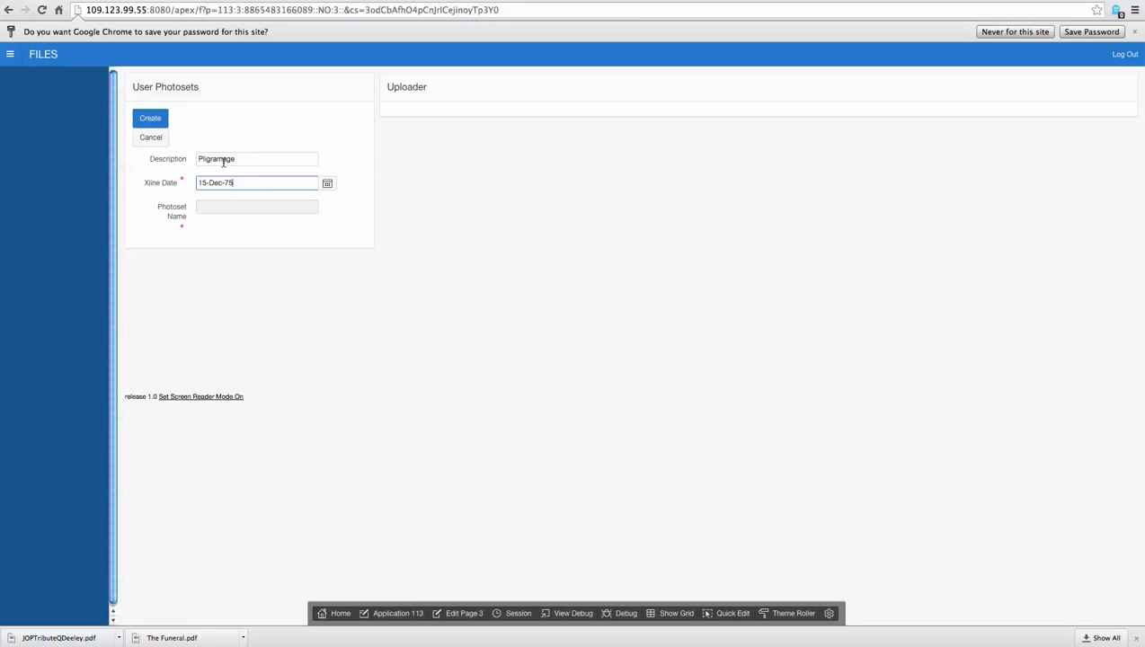
# Copy the description into Photoset Name and create the 'Pilgramage' photoset
pyautogui.doubleClick(220, 159)
pyautogui.click(240, 213)
pyautogui.write('Pligramage')
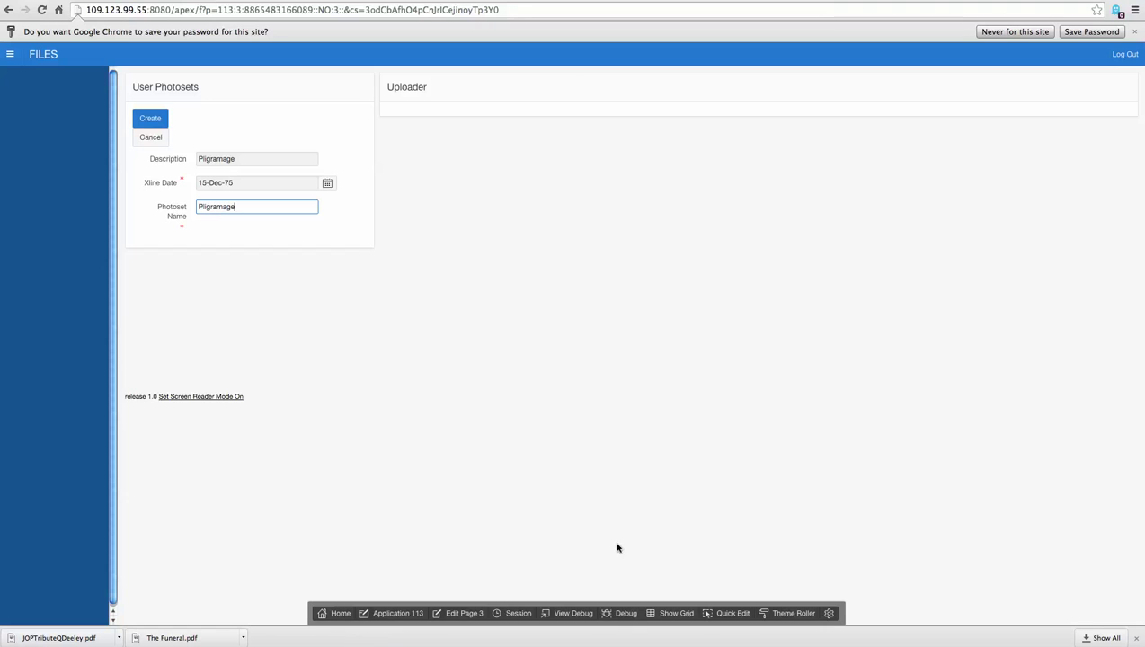
pyautogui.click(150, 118)
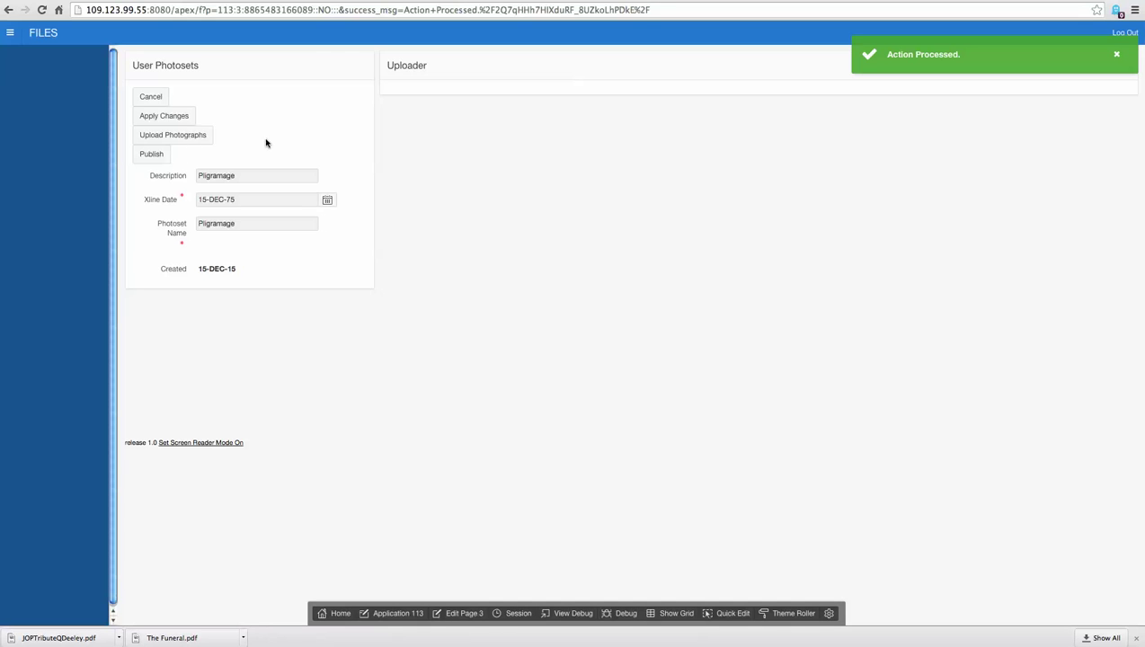
# Open the Pilgramage photoset uploader, then bring Finder forward to find files
pyautogui.click(176, 135)
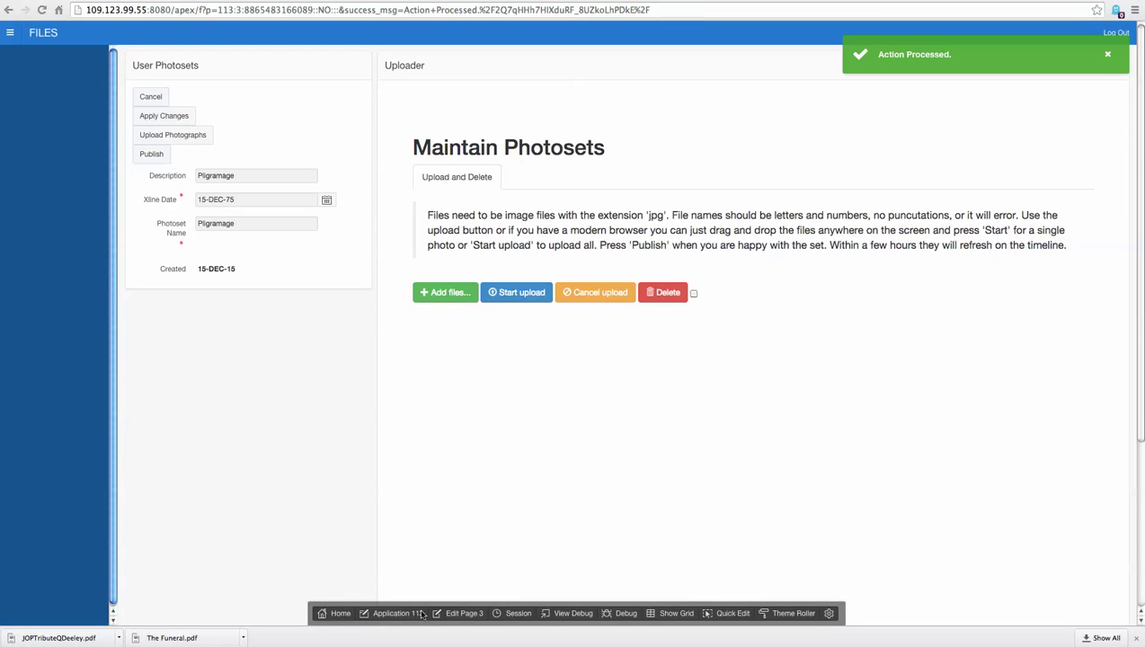
pyautogui.click(341, 644)
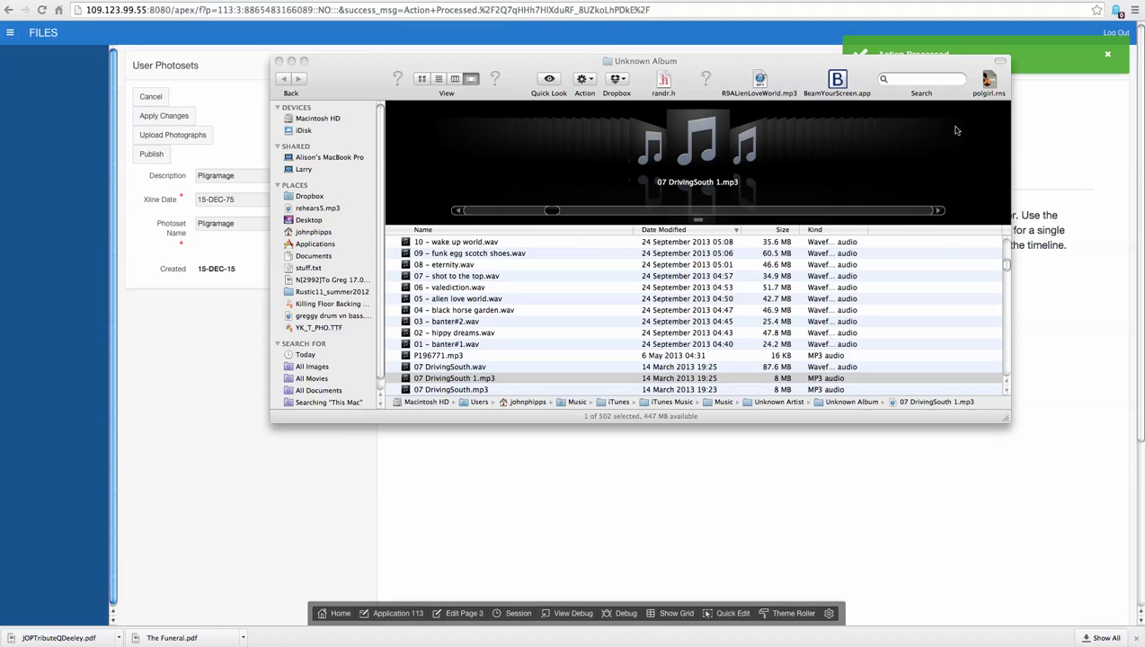
# Start a Finder search and close the extra search results window
pyautogui.click(927, 81)
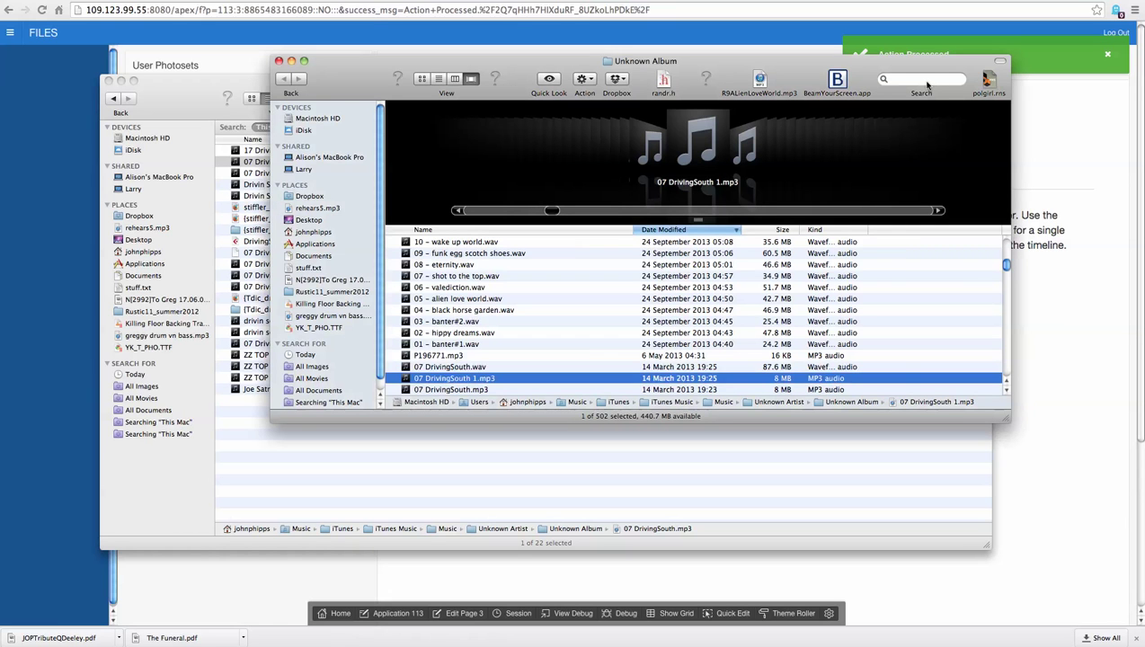
pyautogui.click(917, 79)
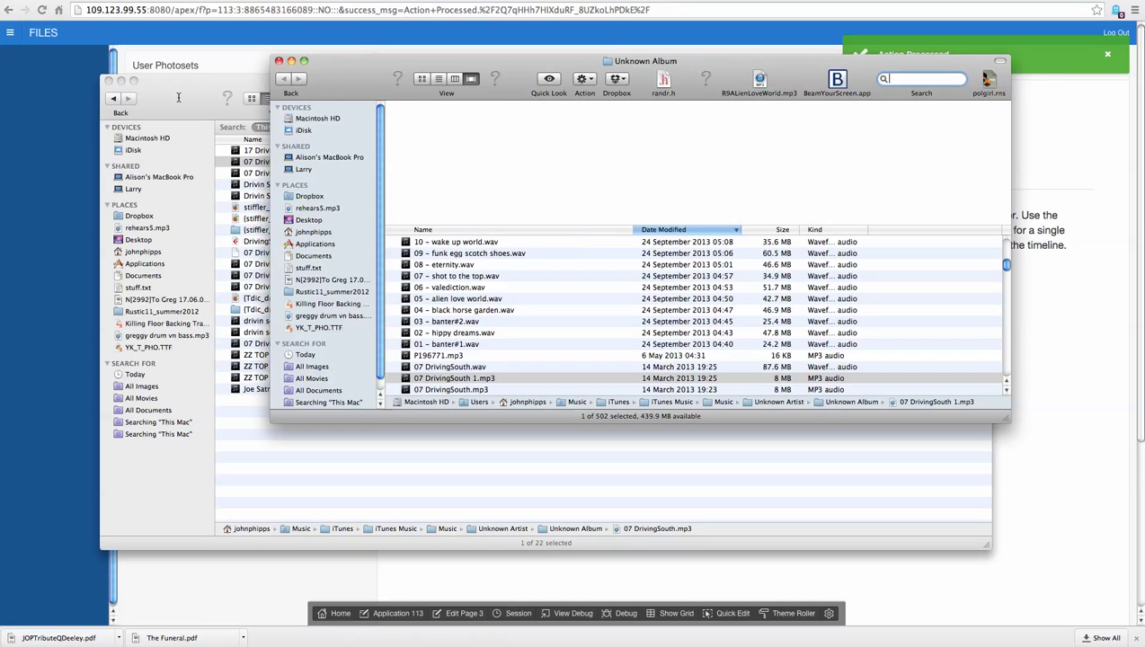
pyautogui.click(178, 97)
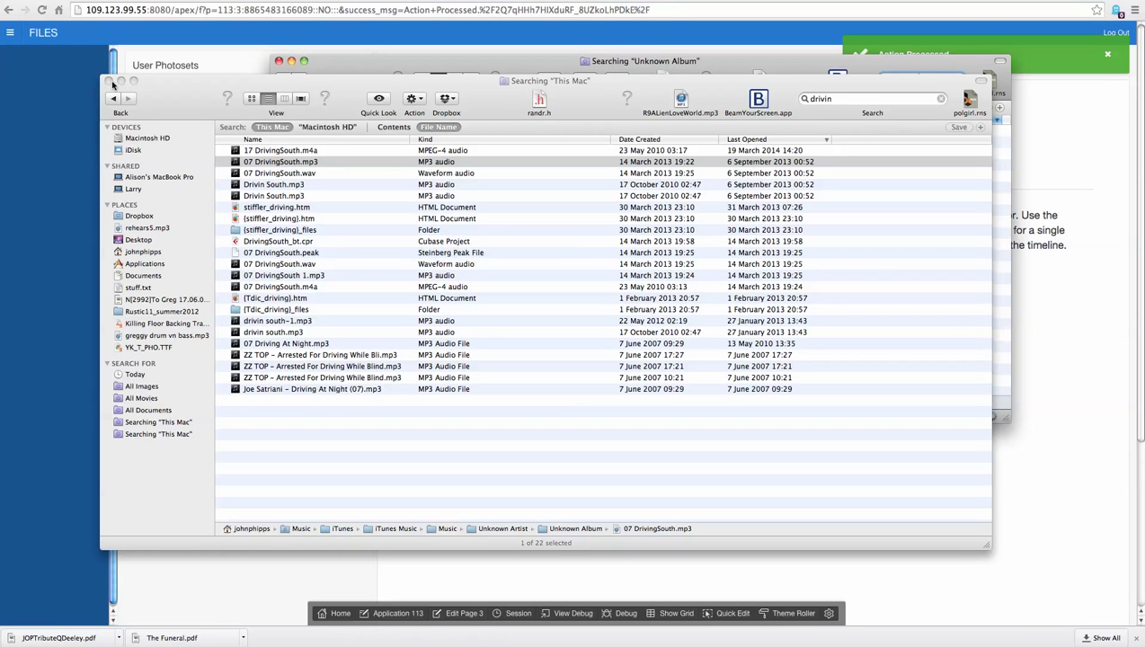
pyautogui.click(108, 82)
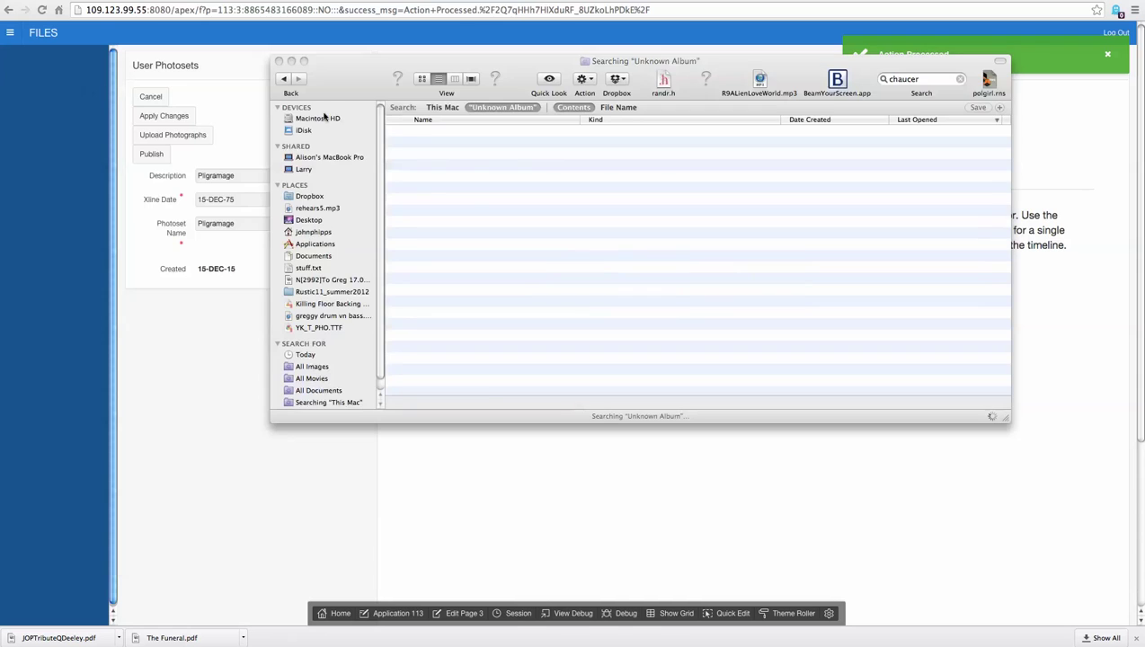
pyautogui.moveTo(349, 86); pyautogui.dragTo(540, 150)
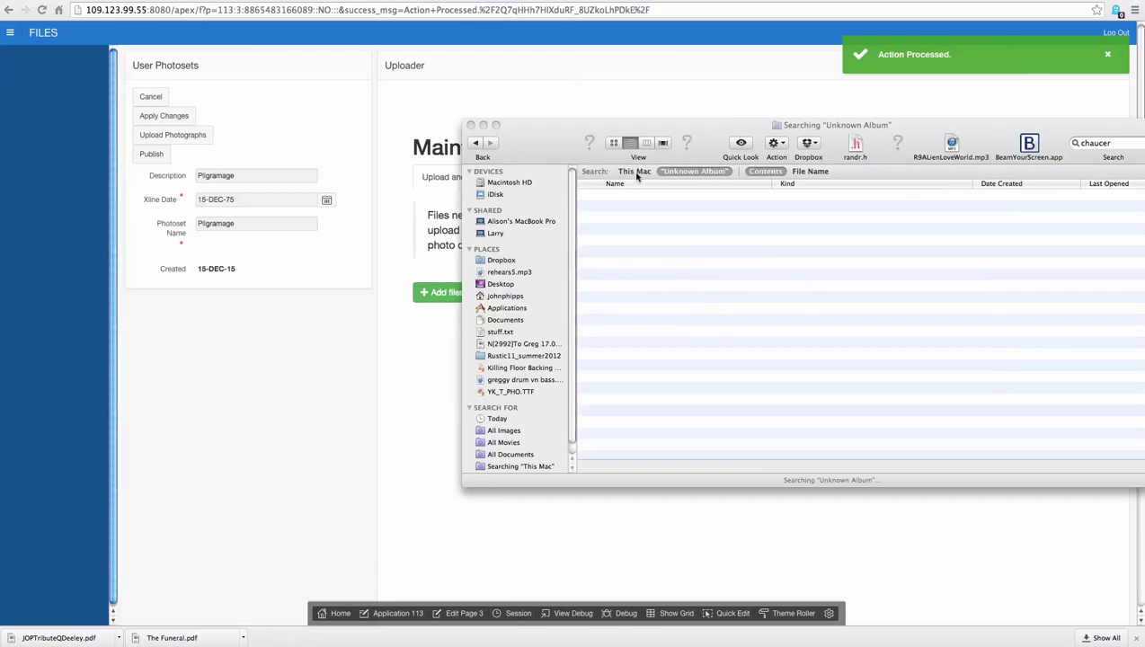
# Search This Mac by File Name and drop WChaucer.jpg onto the photoset uploader
pyautogui.click(812, 174)
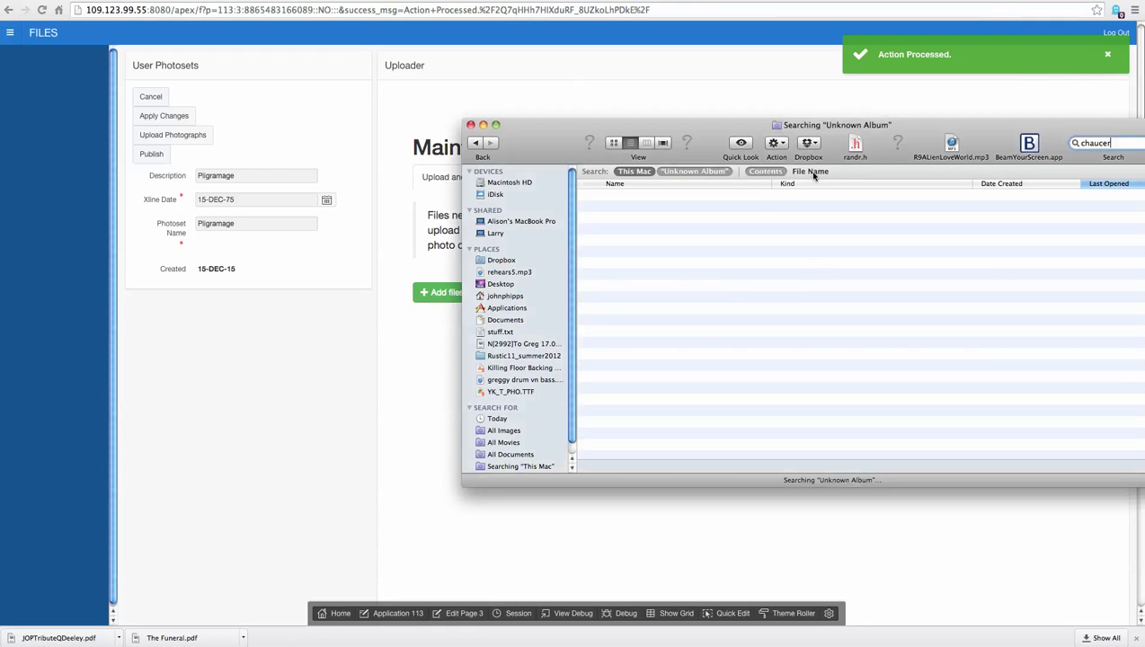
pyautogui.click(814, 175)
pyautogui.moveTo(530, 134); pyautogui.dragTo(777, 112)
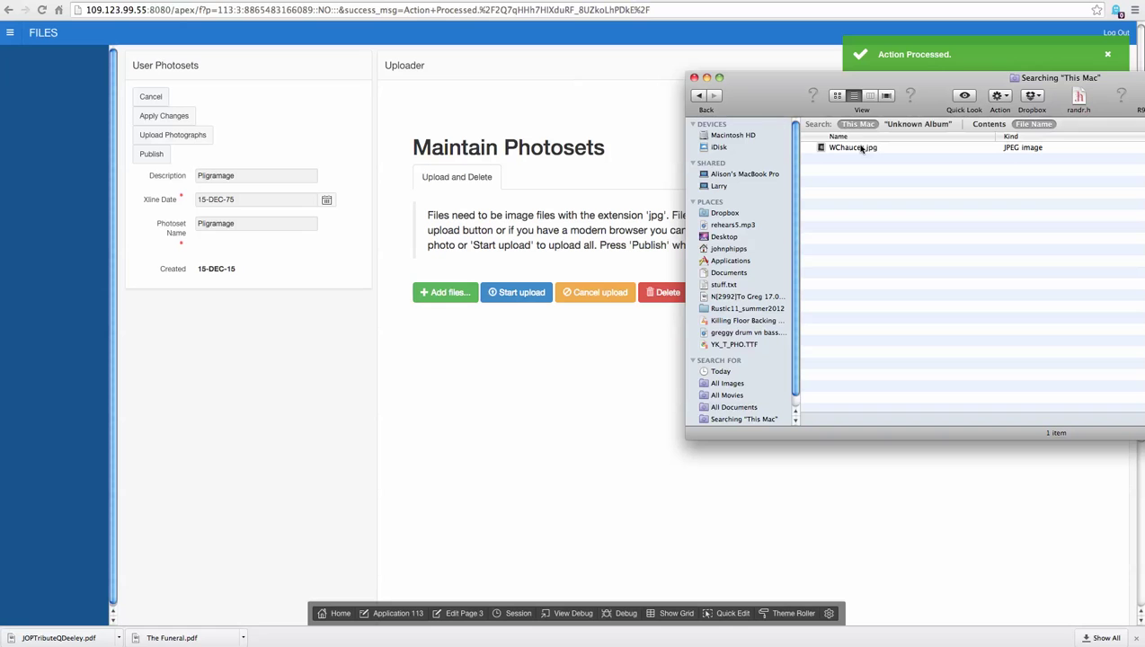
pyautogui.moveTo(861, 148); pyautogui.dragTo(526, 406)
pyautogui.moveTo(802, 101); pyautogui.dragTo(1129, 167)
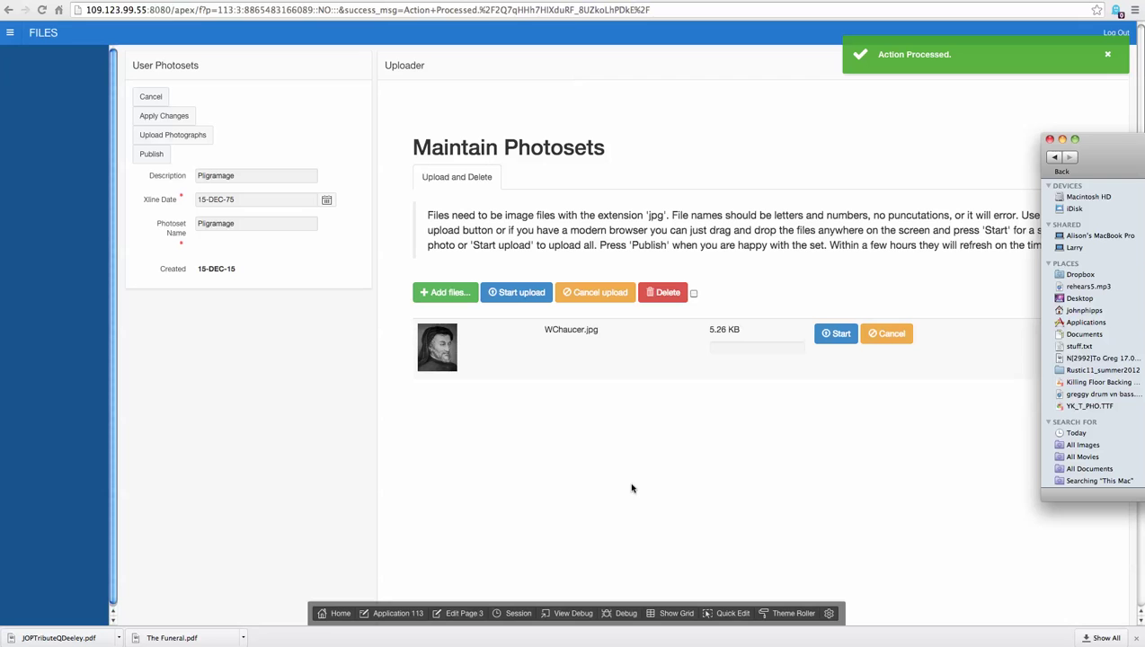
# Start the WChaucer.jpg upload and publish the Pilgramage photoset
pyautogui.click(840, 339)
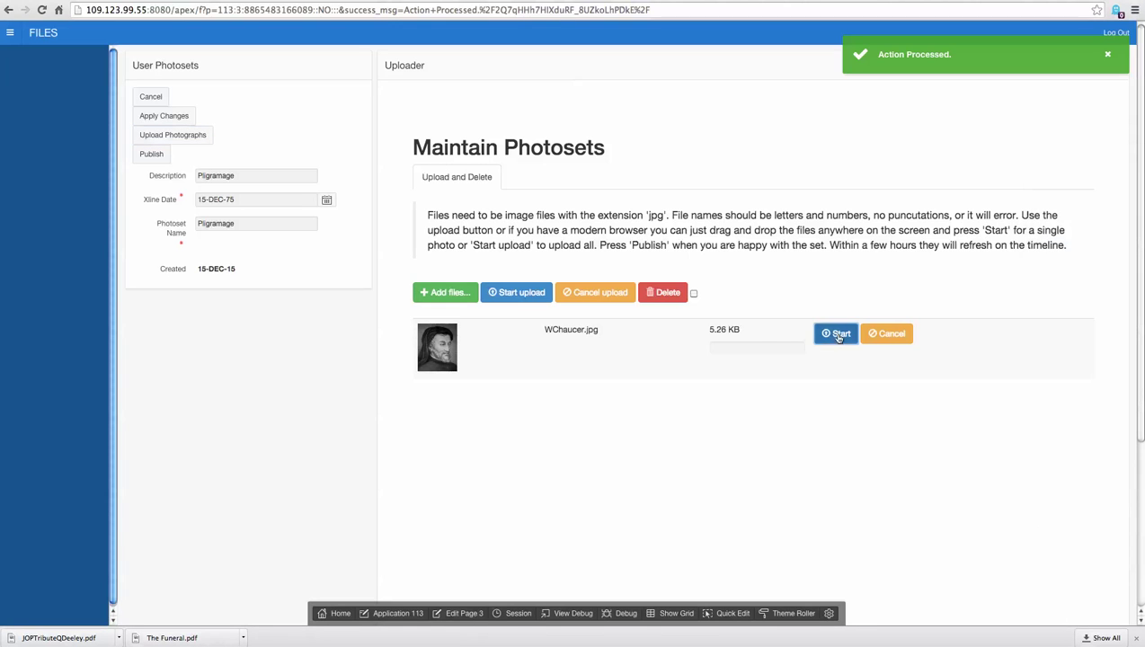
pyautogui.click(840, 338)
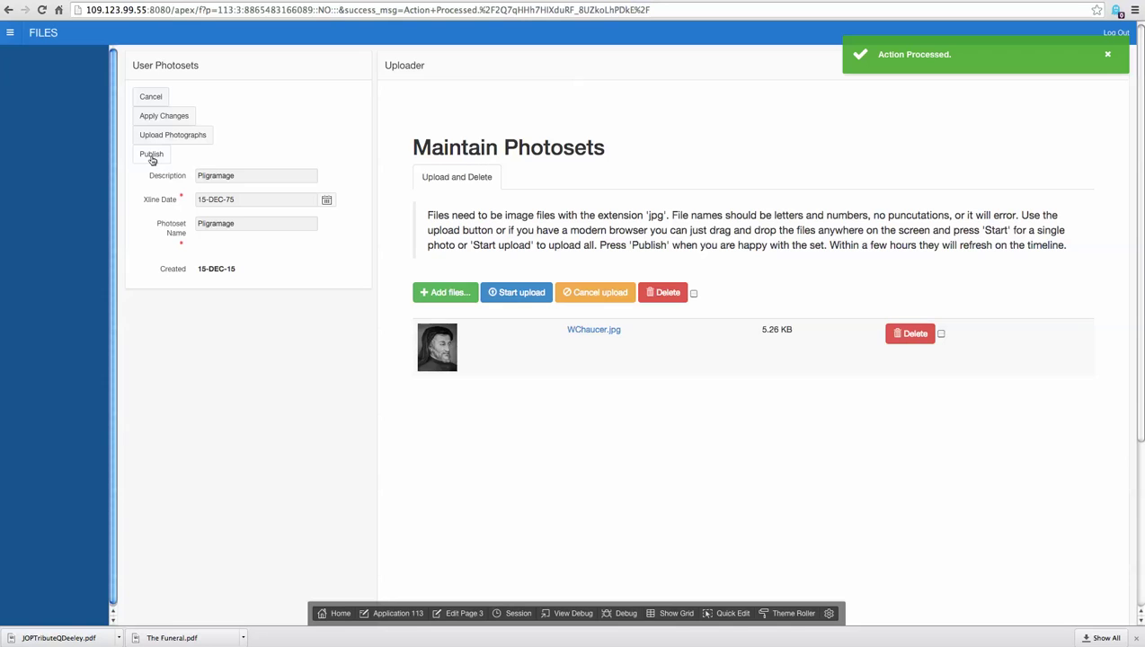
pyautogui.click(239, 177)
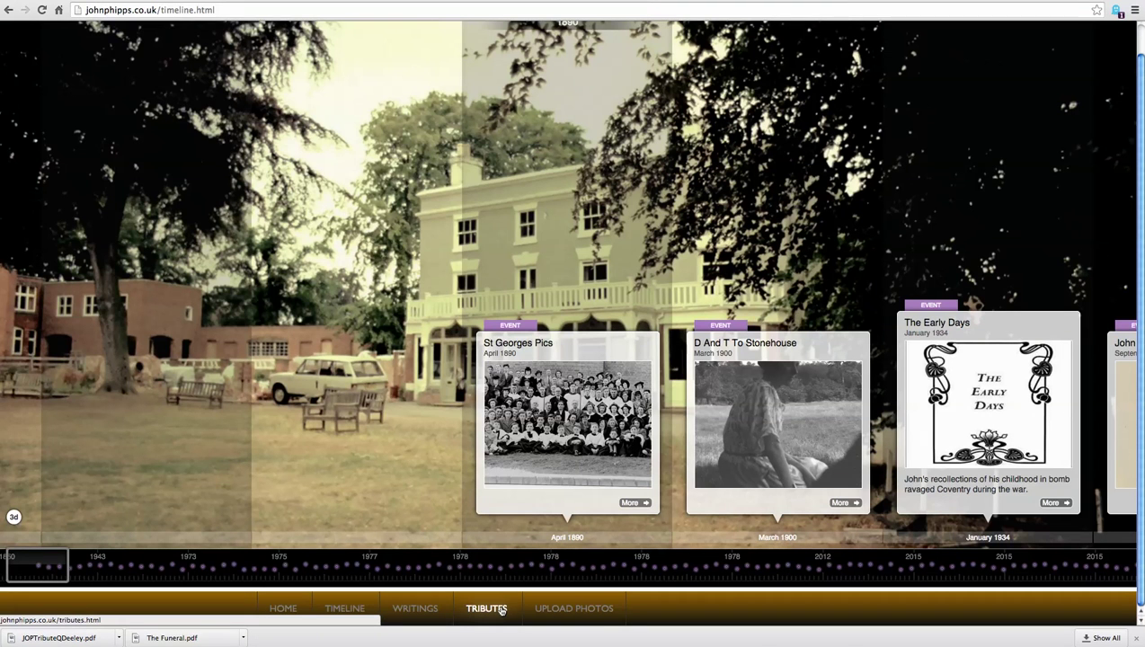
# Go to the Tributes page from the timeline's bottom navigation bar
pyautogui.click(502, 610)
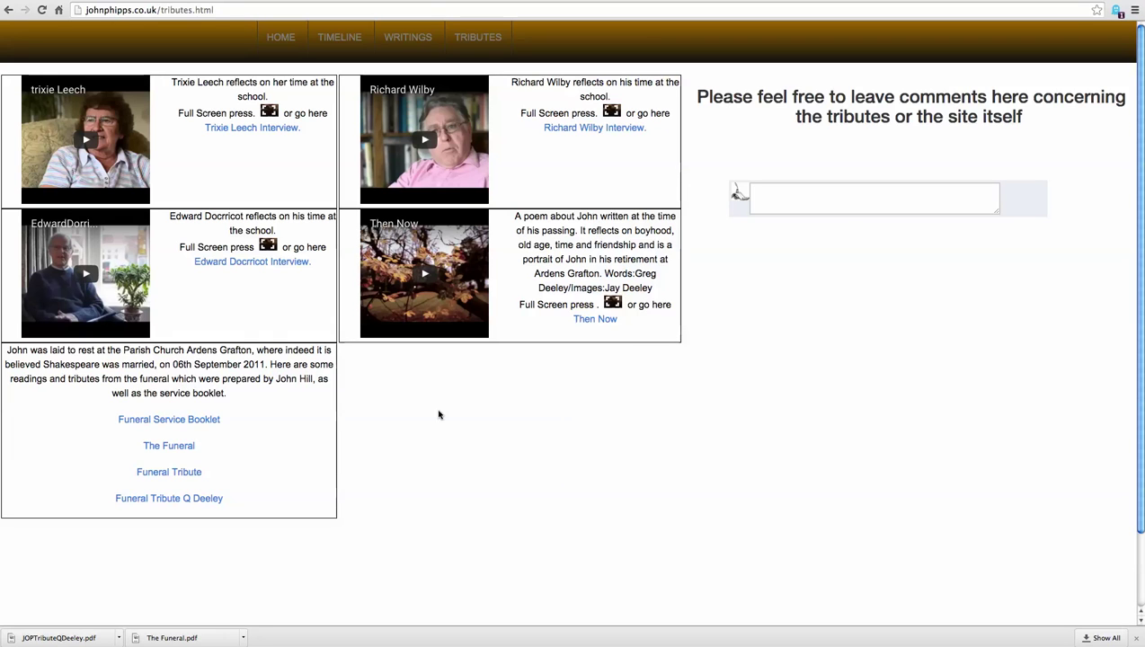
# Write 'A very worthy site' in the Tributes comment box and post it
pyautogui.click(844, 206)
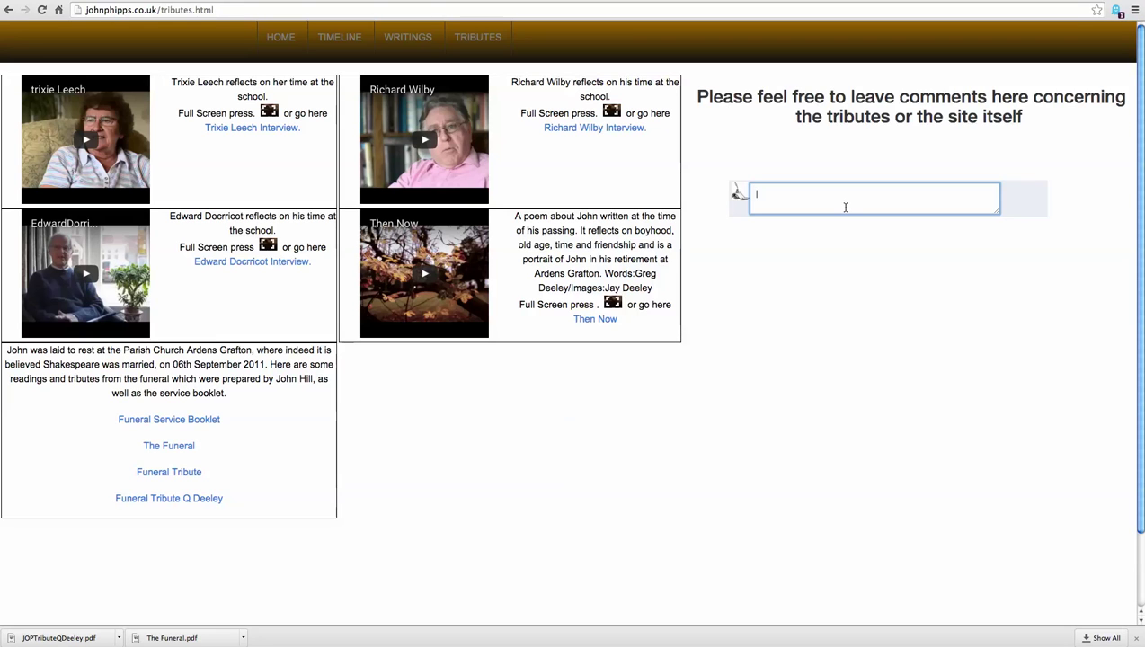
pyautogui.write('A very worthy site')
pyautogui.click(743, 201)
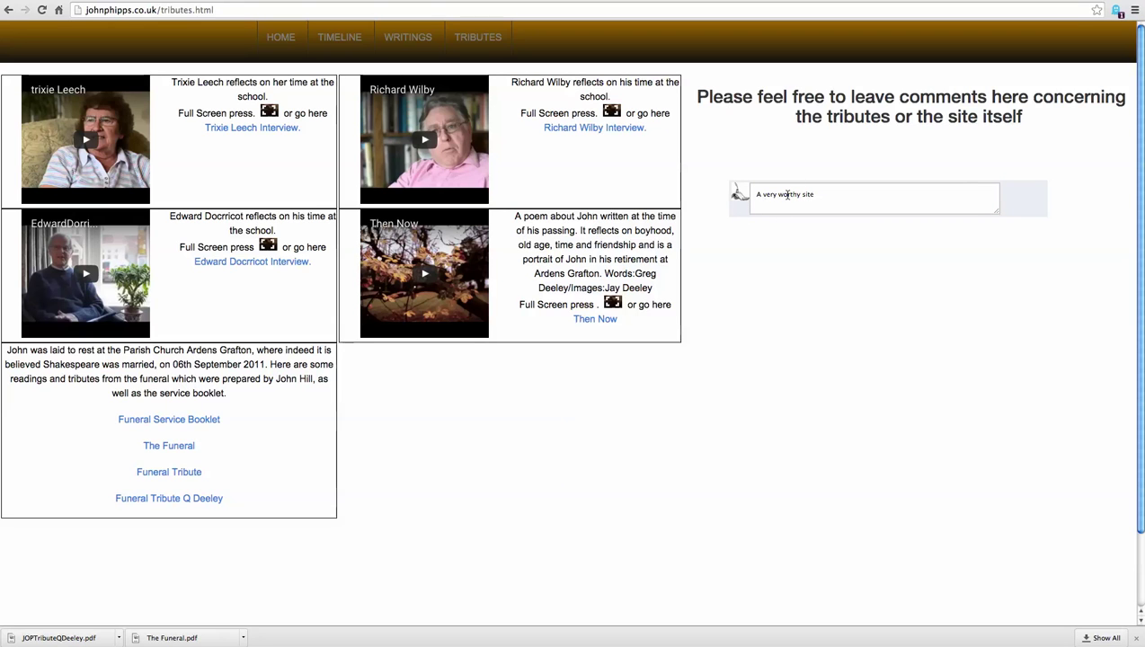
pyautogui.click(790, 196)
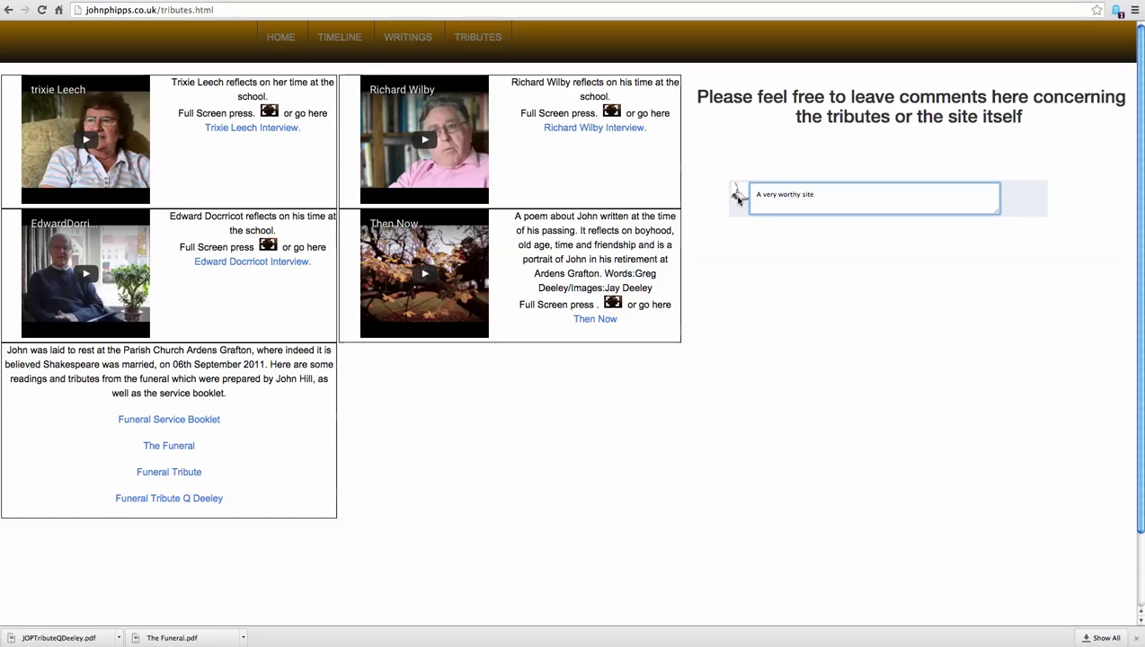
pyautogui.click(756, 219)
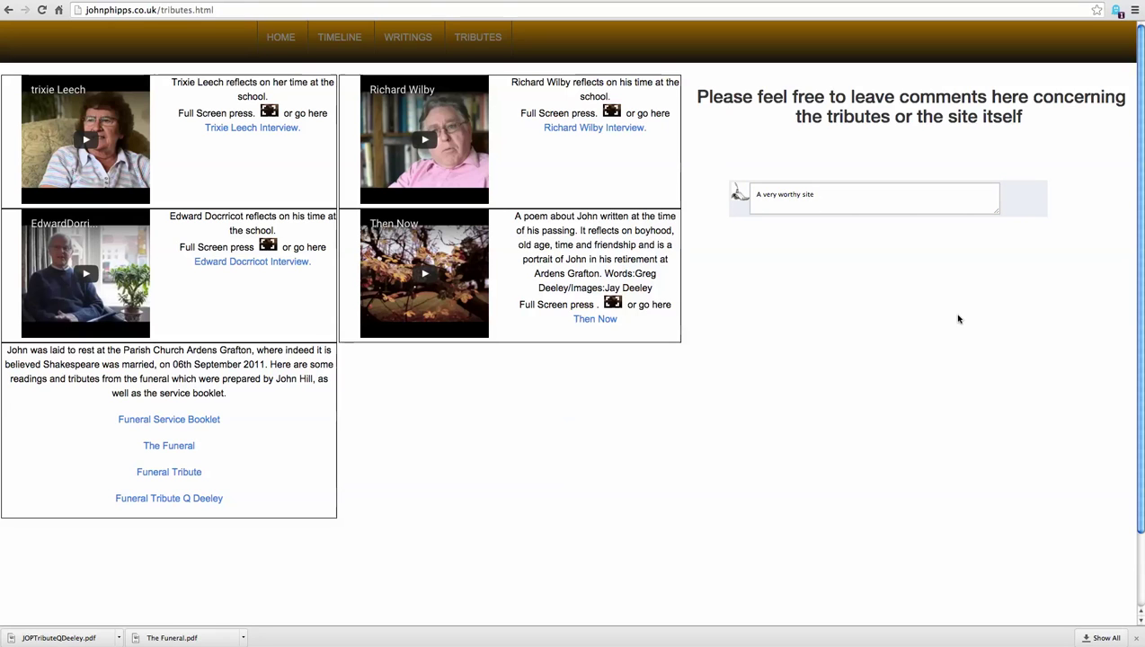
pyautogui.press('Return')
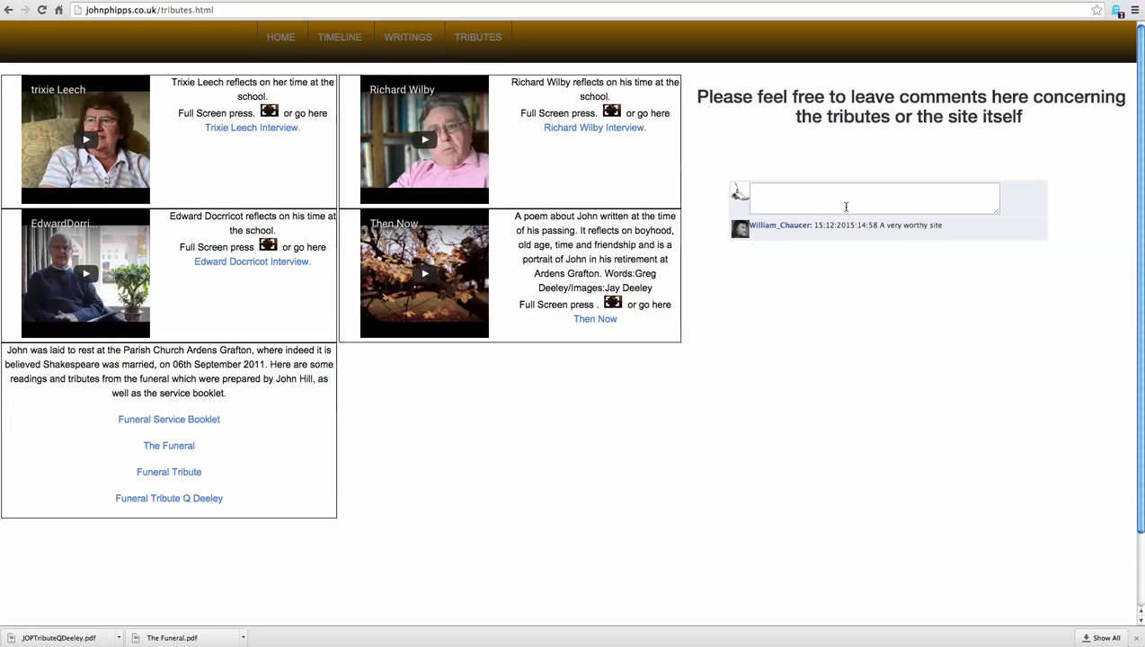
# Browse the Writings chapter covers, then jump back to The Early Days at the top
pyautogui.click(423, 39)
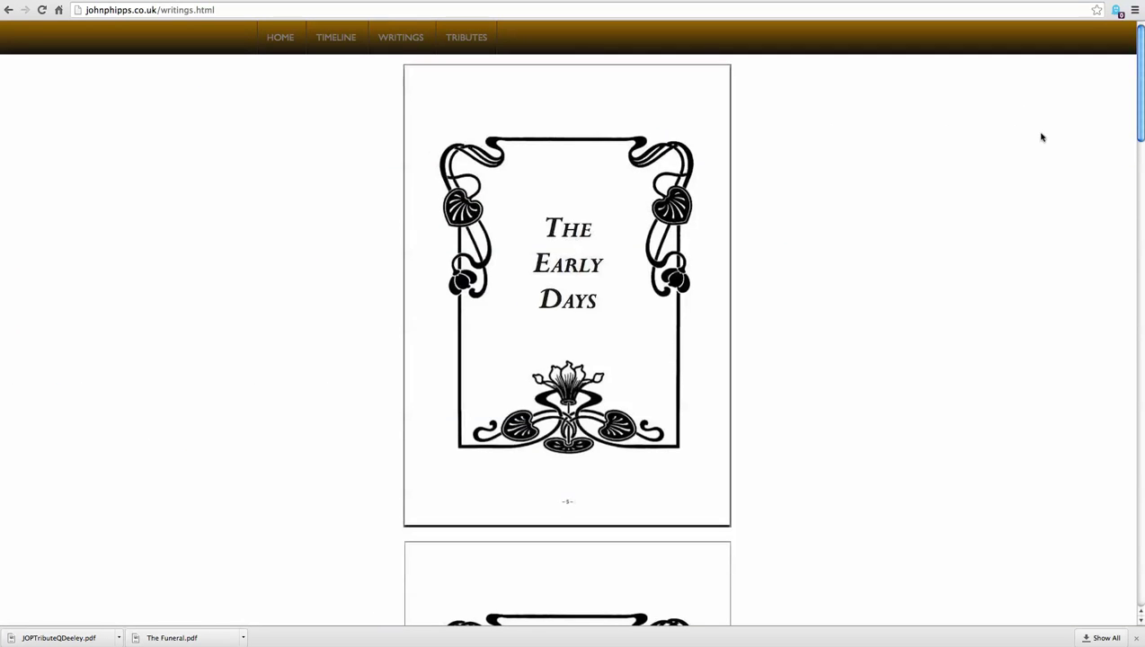
pyautogui.scroll(-2, 949, 193)
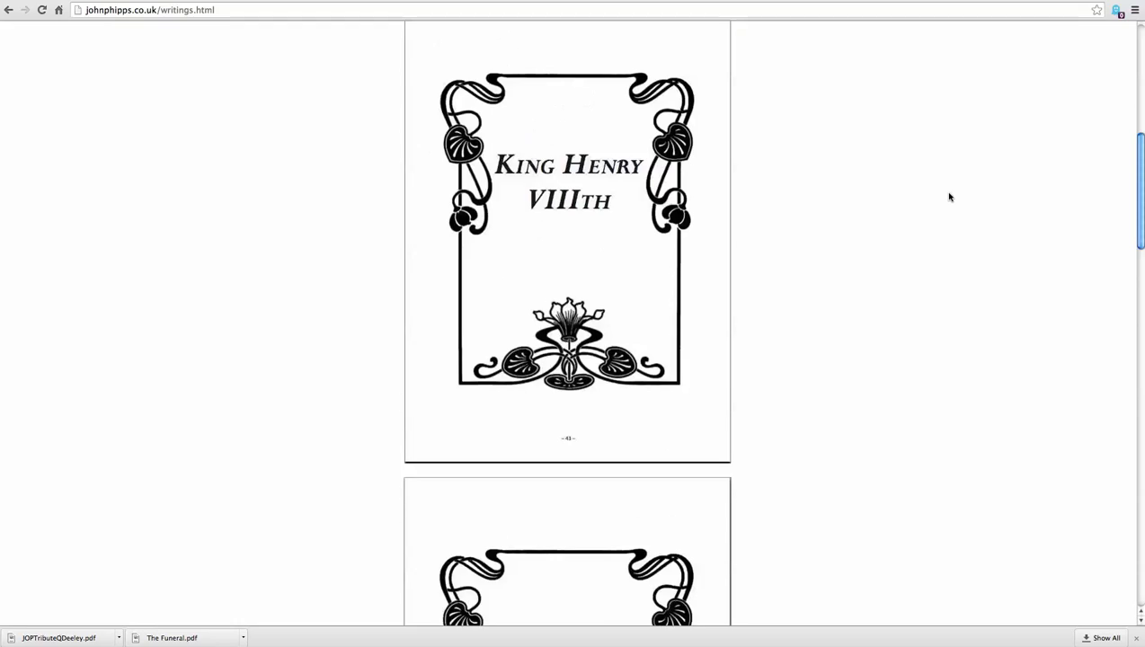
pyautogui.scroll(-7, 950, 199)
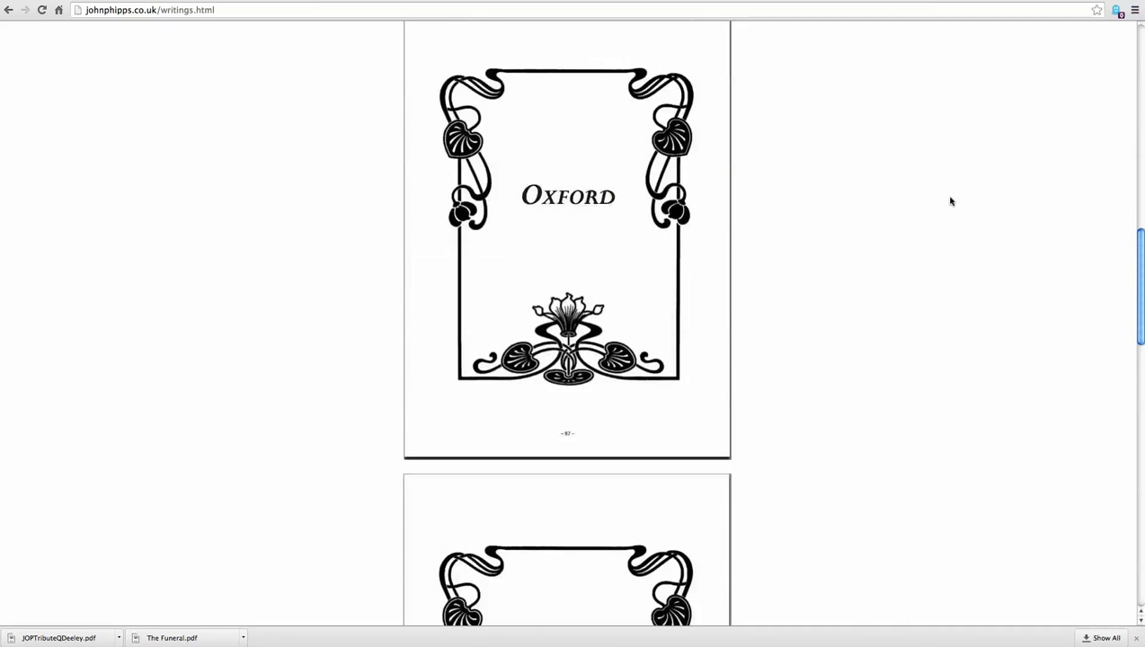
pyautogui.scroll(-8, 950, 201)
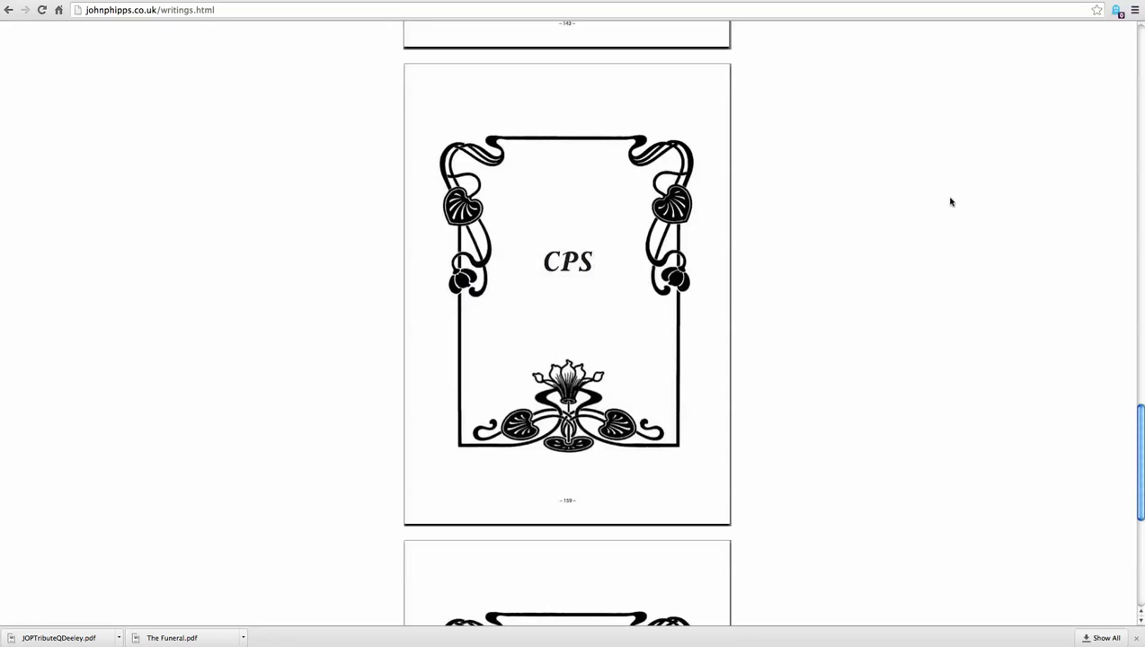
pyautogui.scroll(-3, 950, 201)
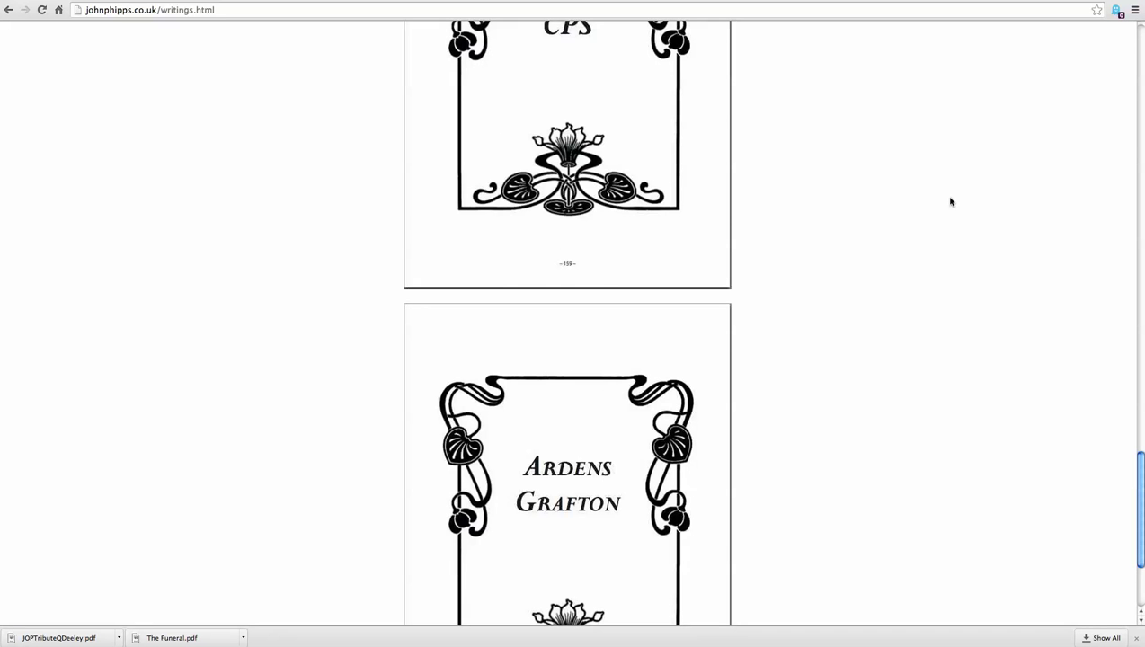
pyautogui.scroll(-5, 950, 202)
pyautogui.scroll(20, 950, 201)
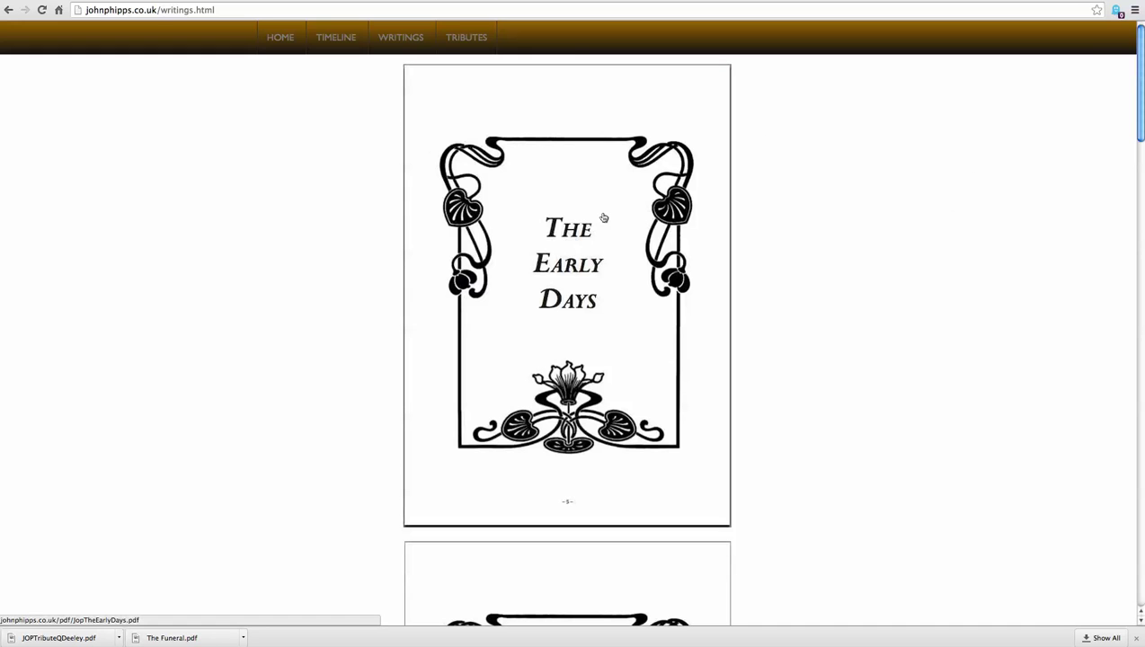
pyautogui.scroll(-1, 809, 245)
pyautogui.scroll(-4, 810, 246)
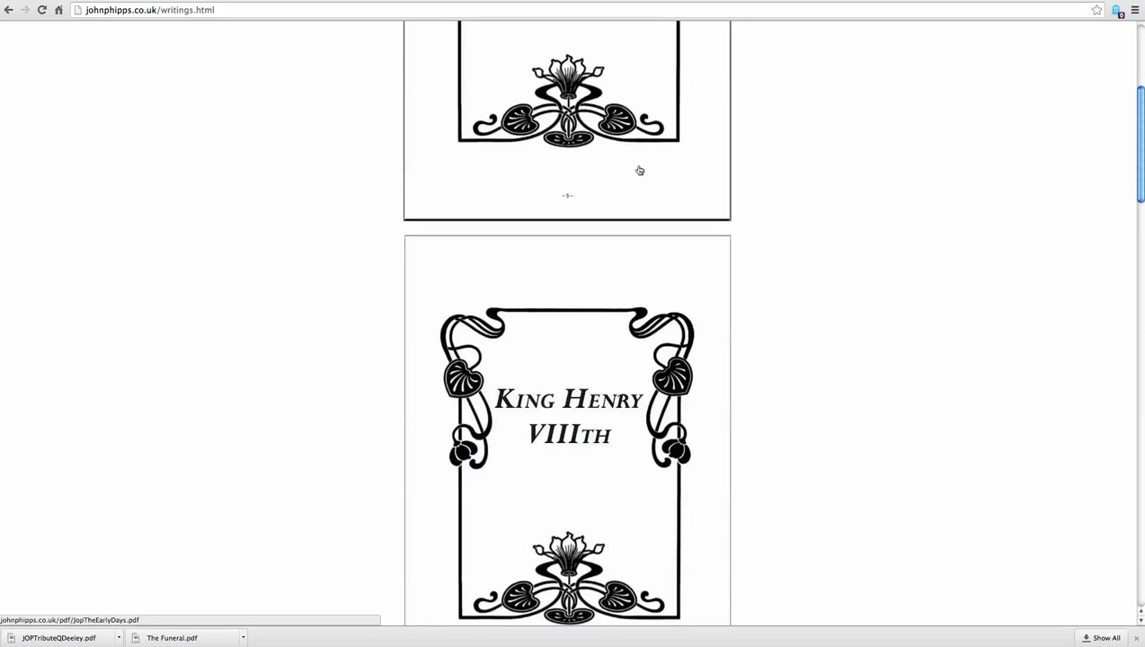
pyautogui.scroll(-3, 724, 346)
pyautogui.scroll(-5, 723, 347)
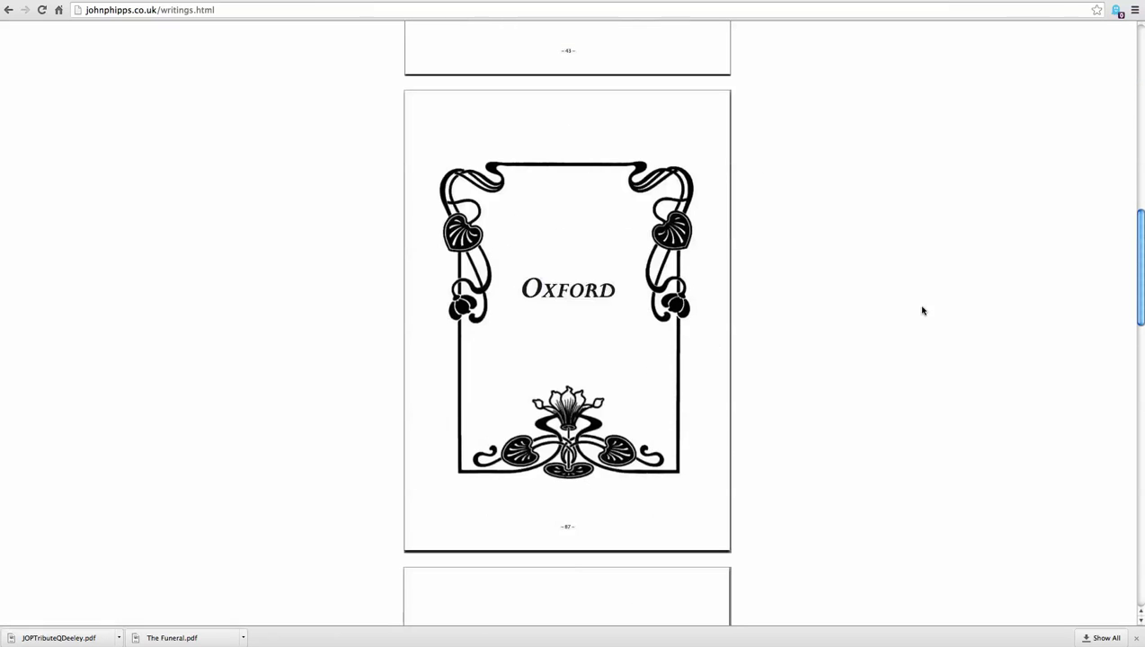
pyautogui.press('Home')
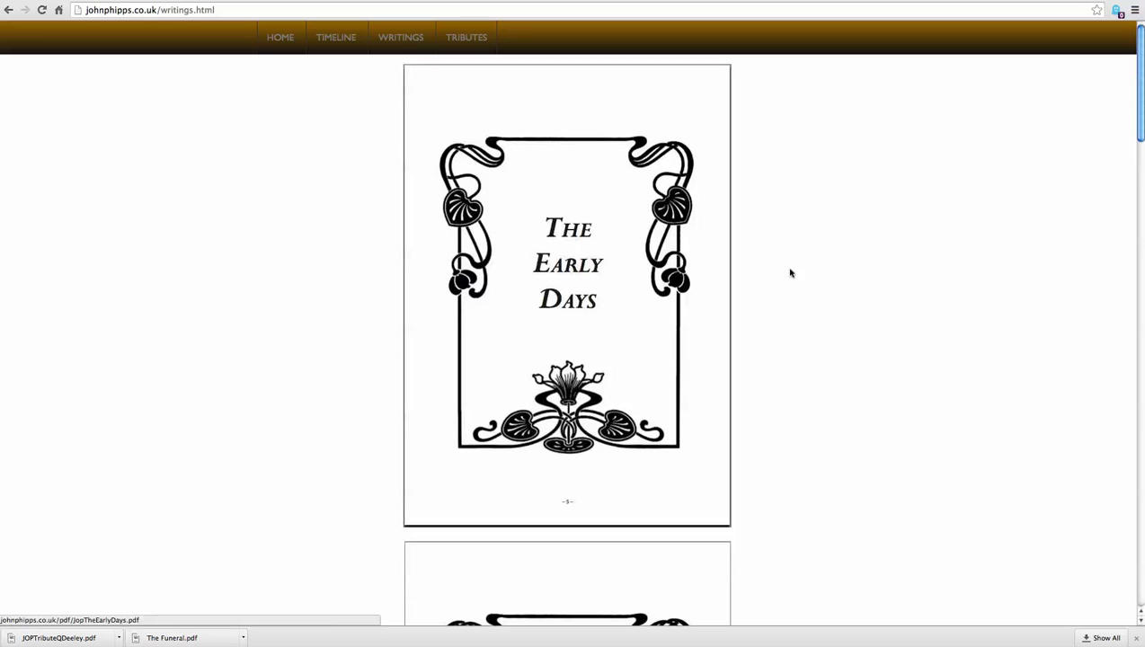